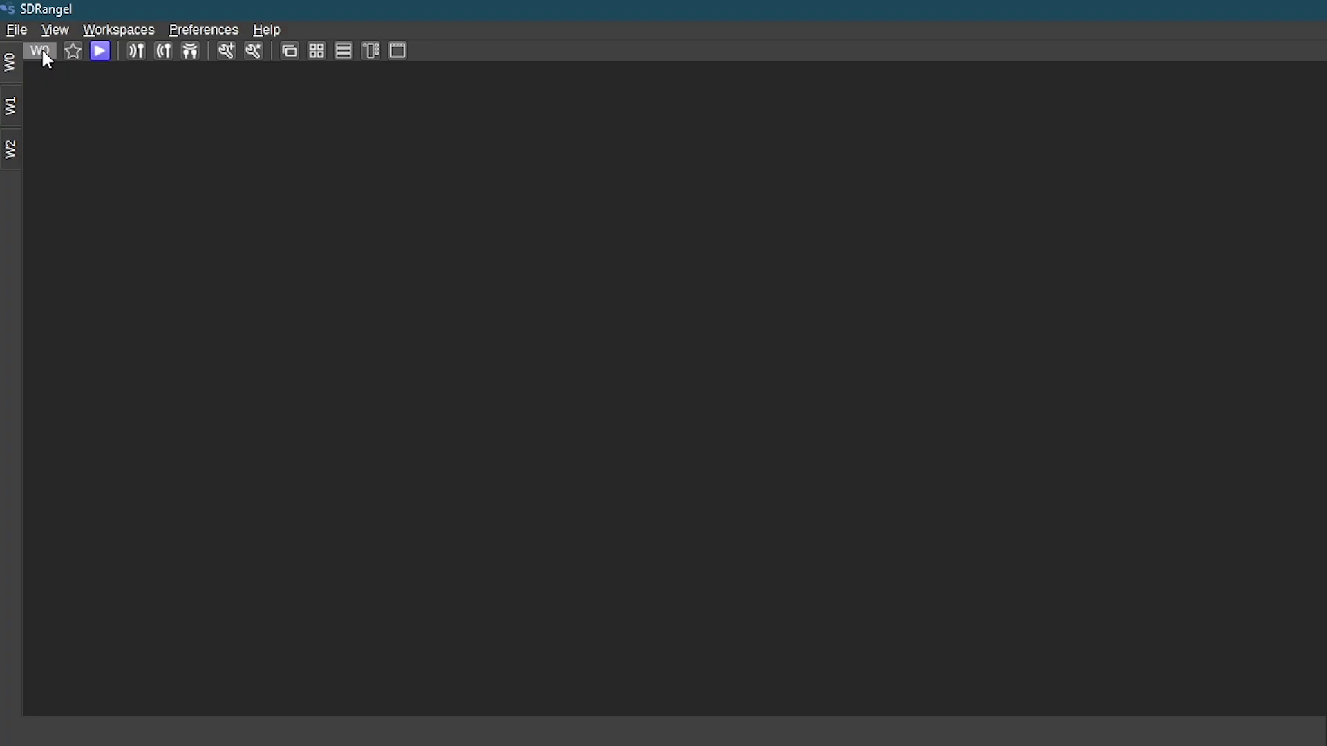
Add the RTL-SDR[0] 00000001 dongle as a new receiver device
click(136, 53)
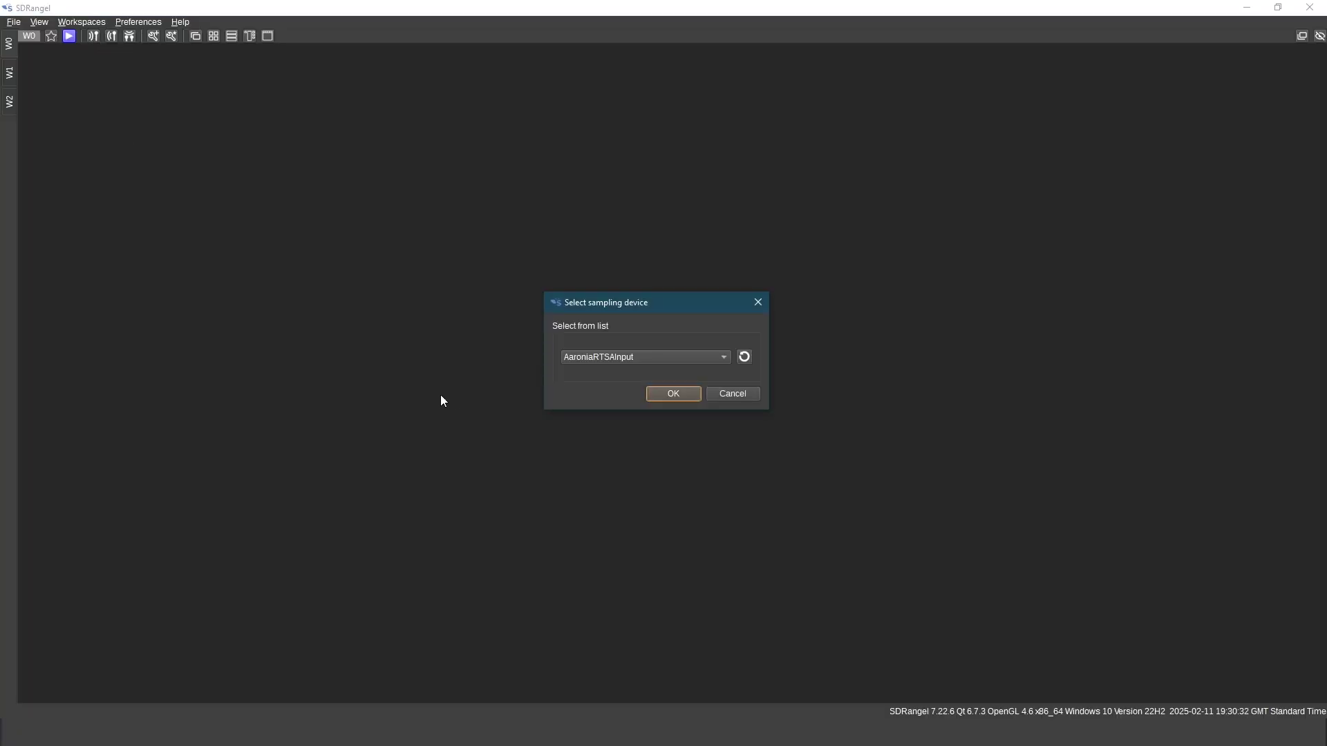
click(745, 356)
click(701, 357)
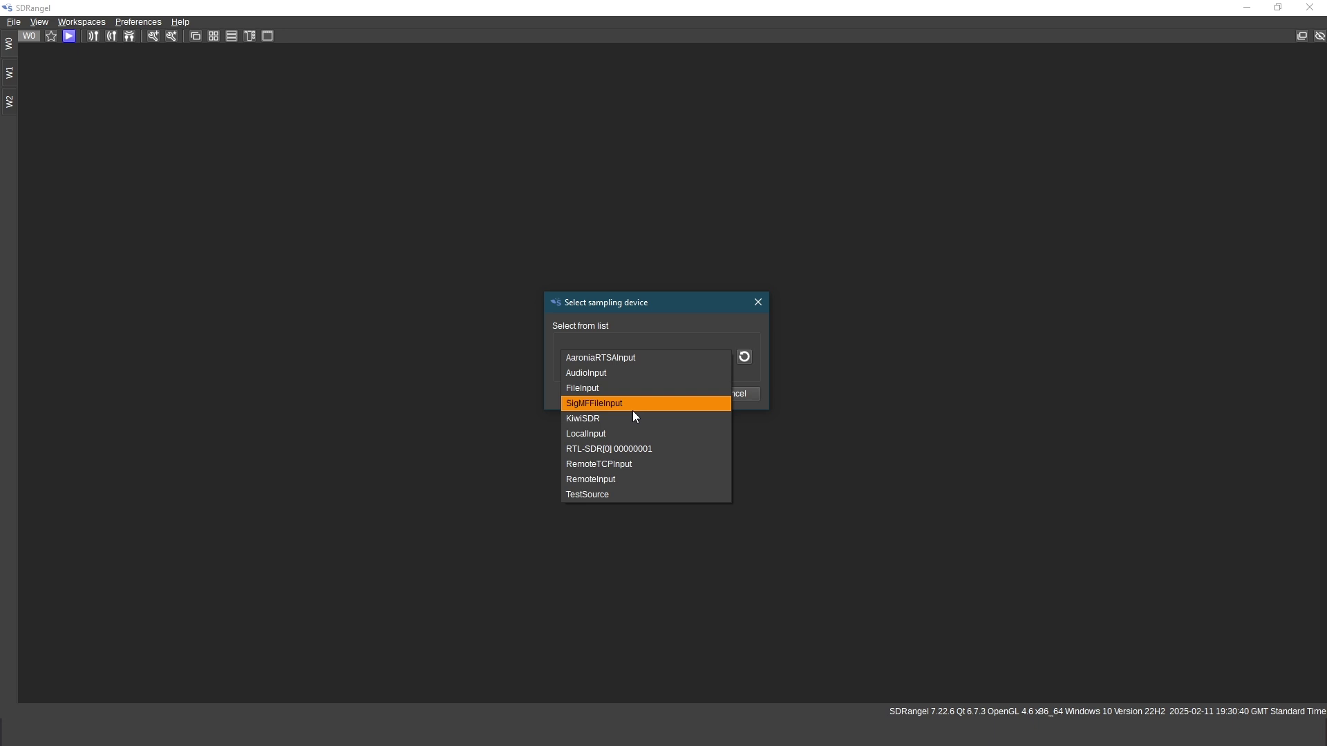
click(692, 449)
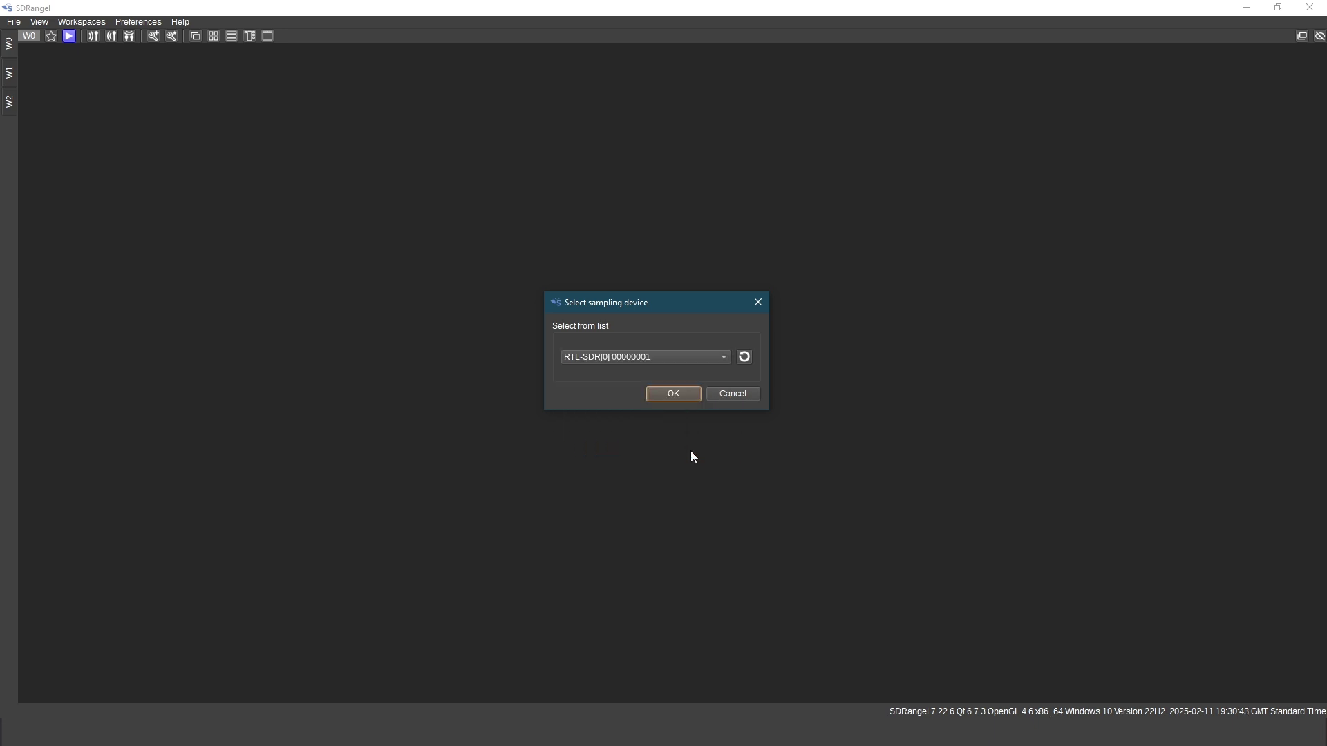
click(669, 396)
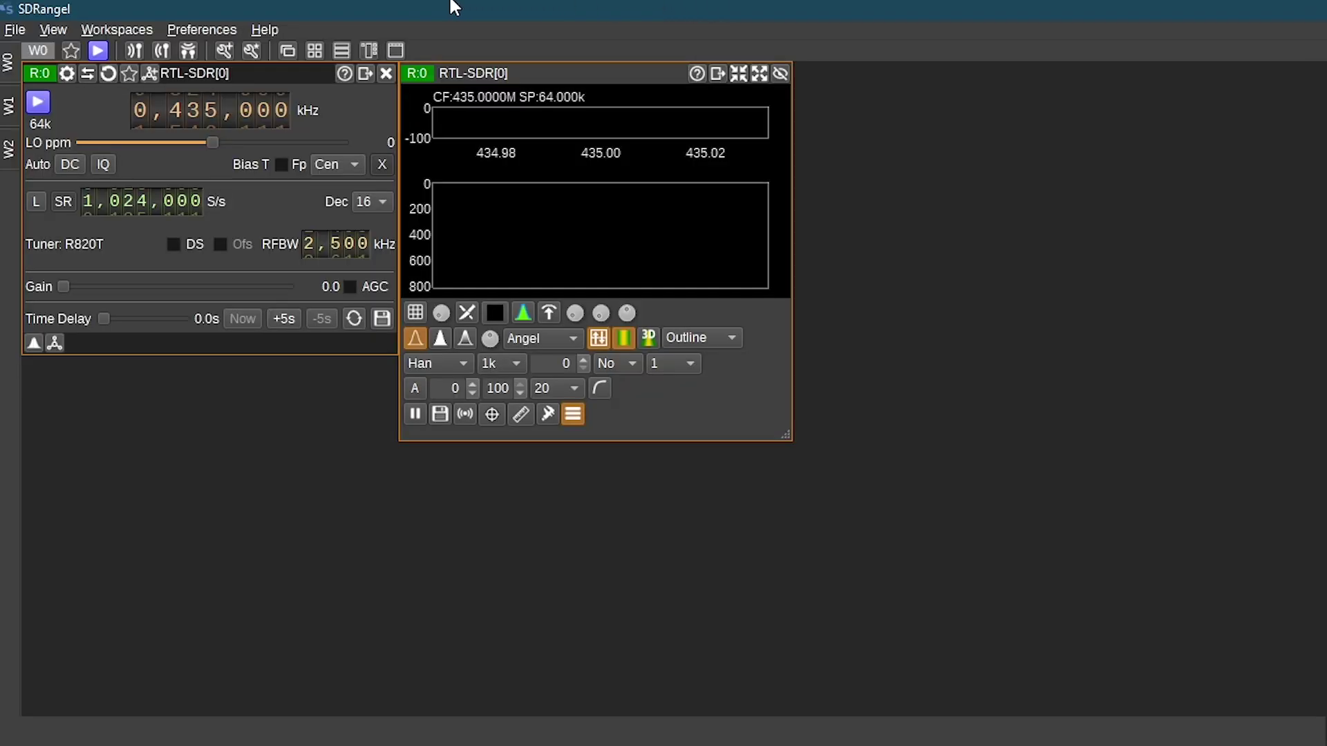
Stack the workspace windows in columns so the RTL-SDR spectrum gets more room
click(369, 50)
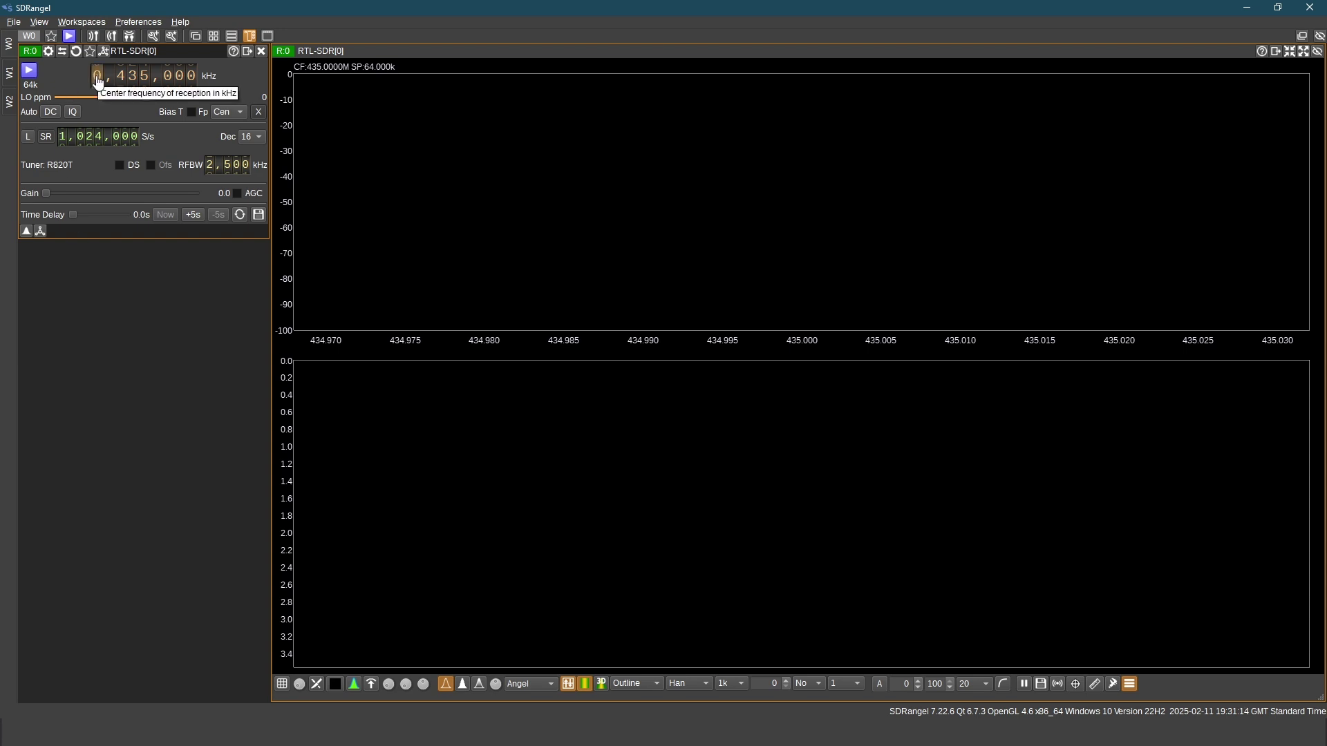
Retune the RTL-SDR centre frequency from 435,000 kHz to 1,090,000 kHz
scroll(98, 76, up, 1)
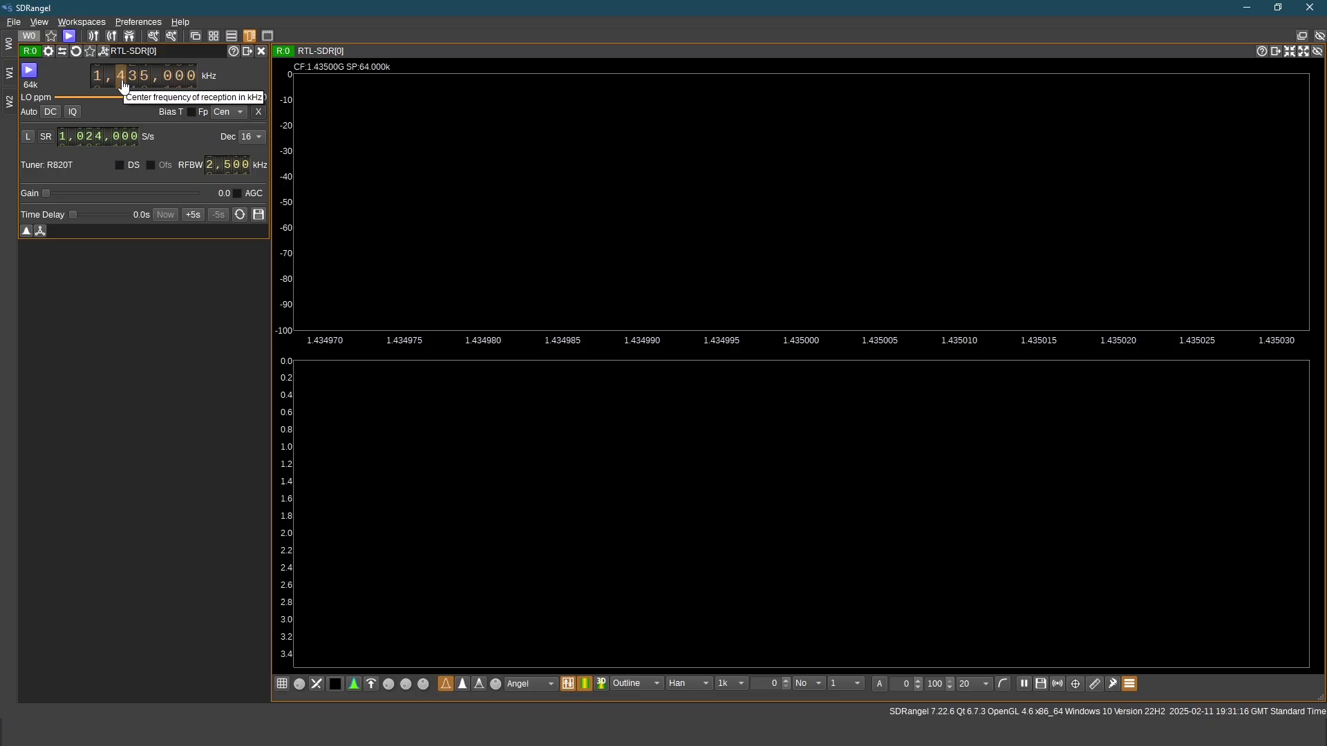
scroll(125, 86, down, 4)
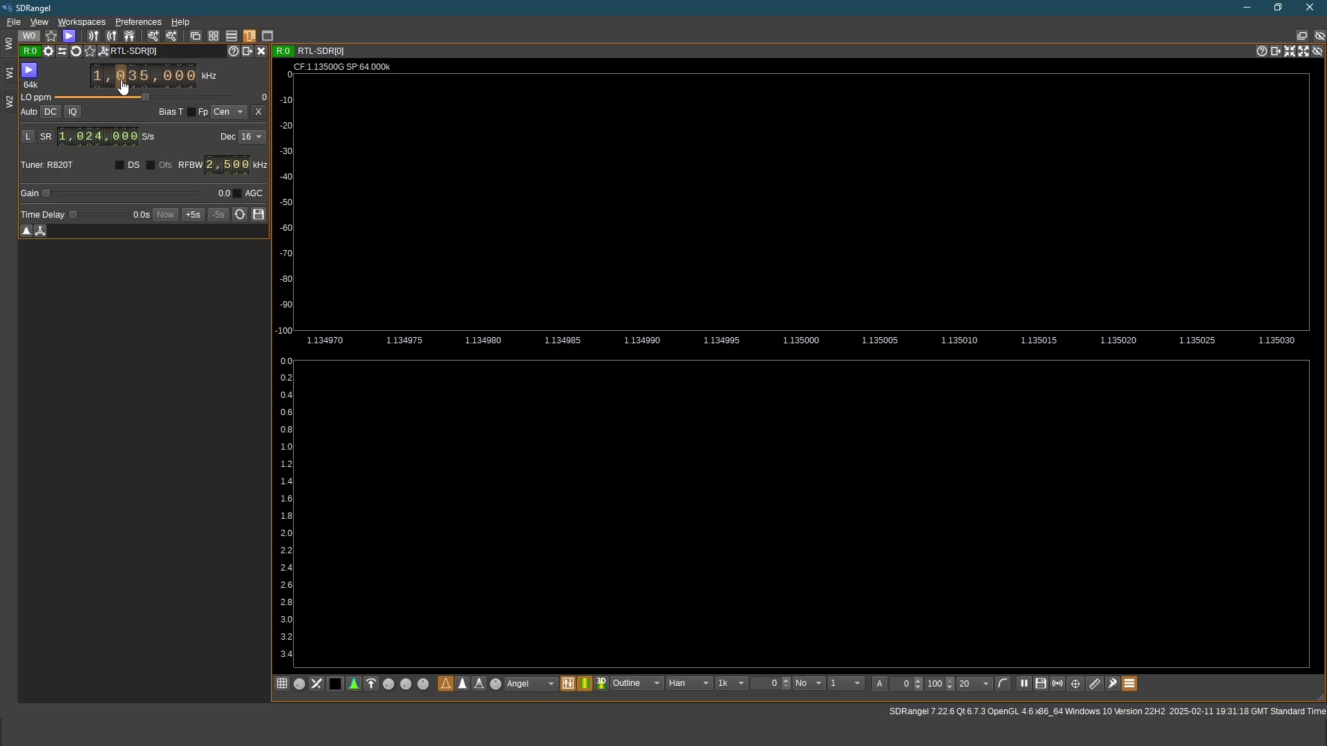
scroll(131, 83, up, 6)
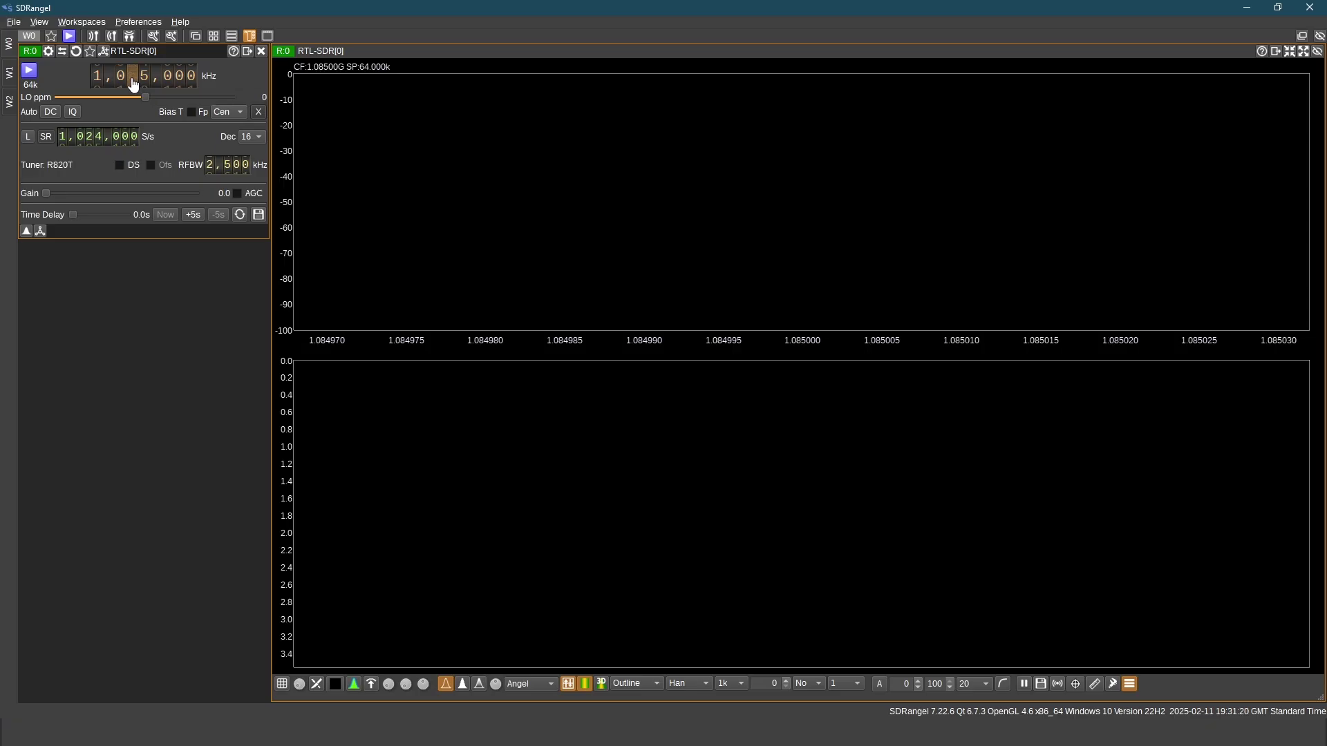
scroll(145, 84, down, 5)
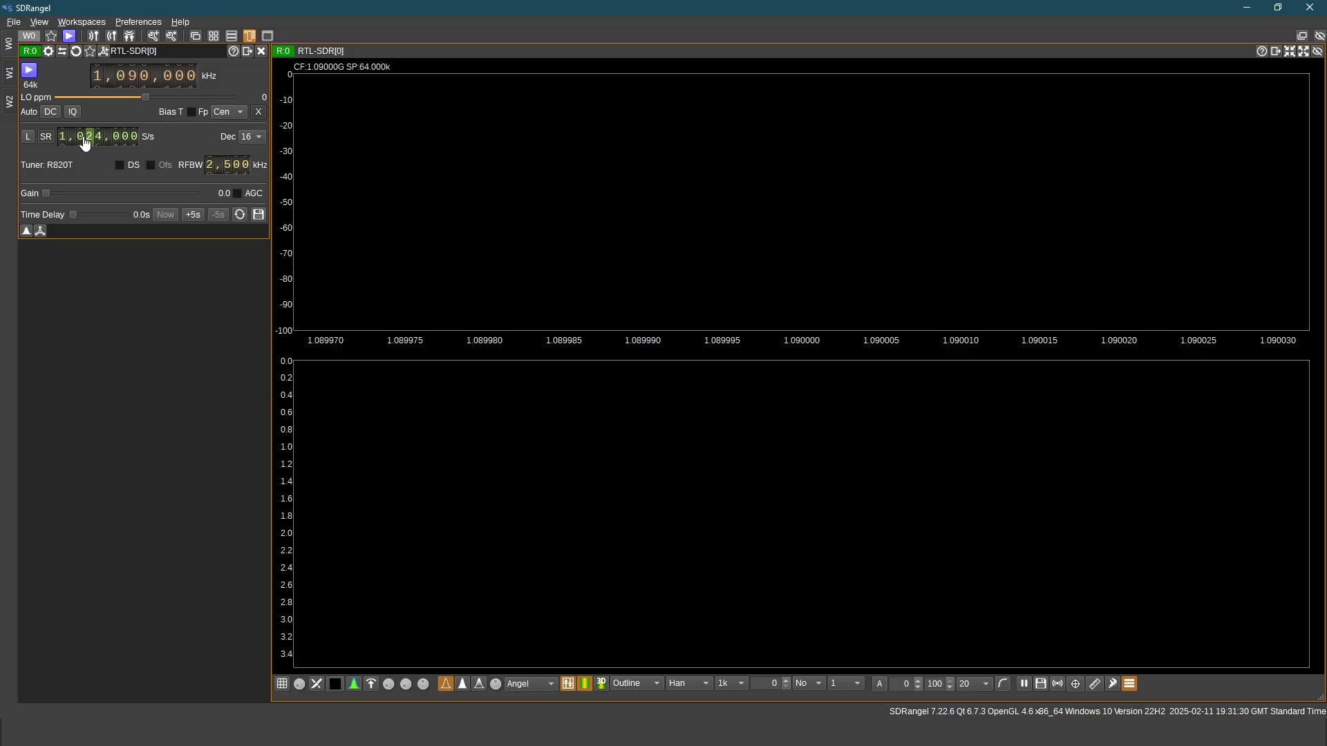
Set decimation to 1 and the sample rate to 2,048,000 S/s
click(255, 137)
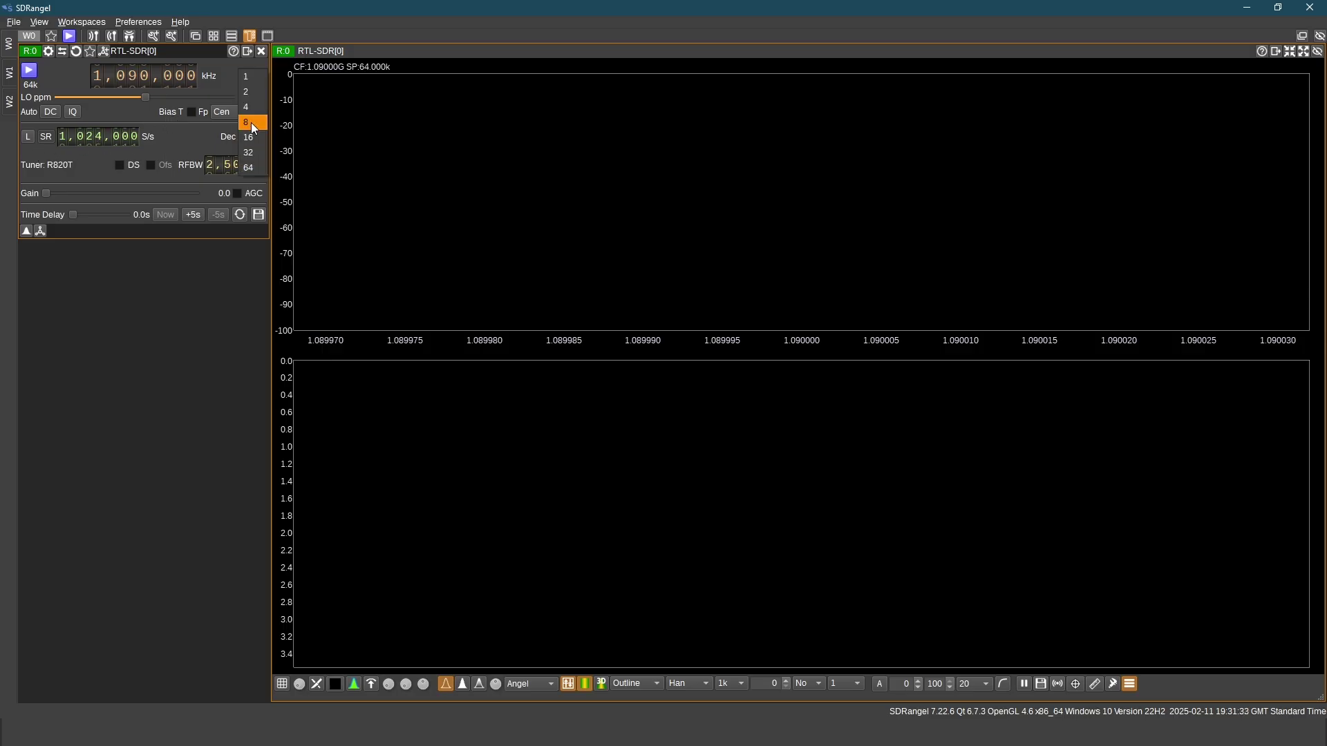
click(256, 81)
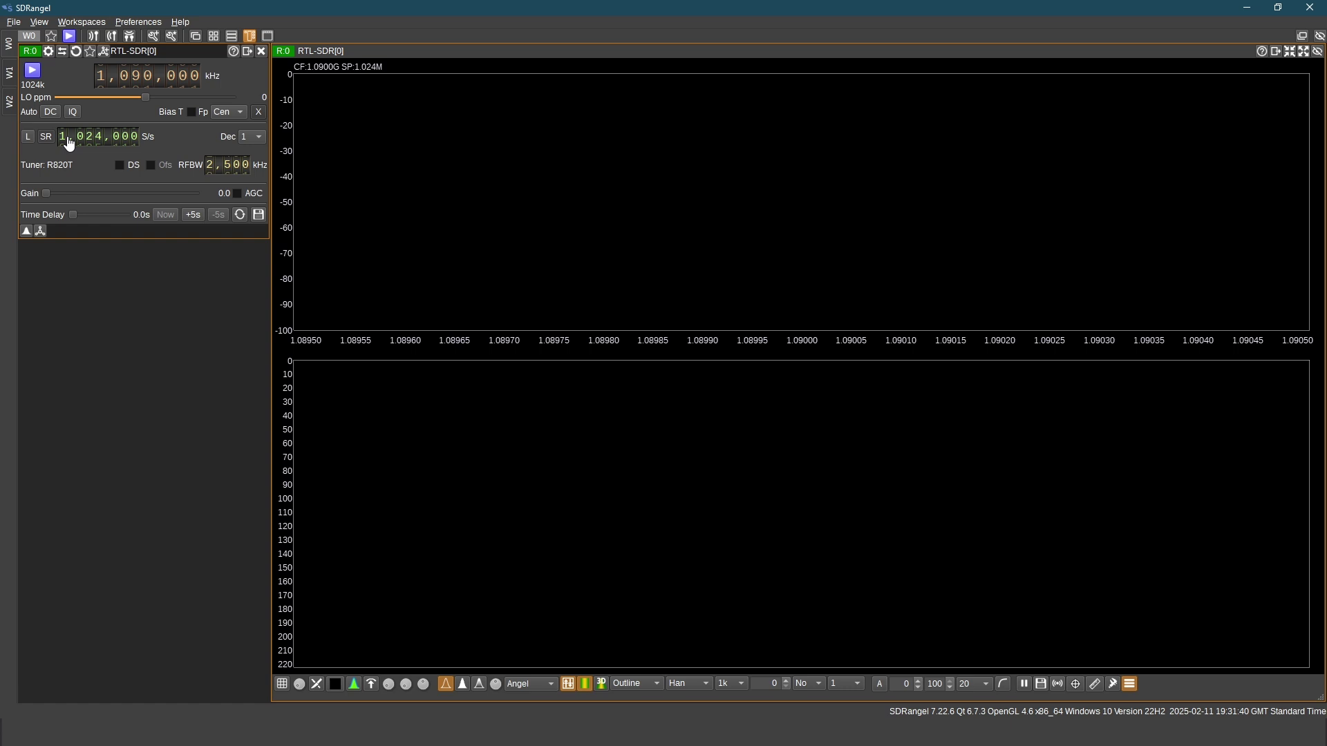
scroll(66, 144, up, 1)
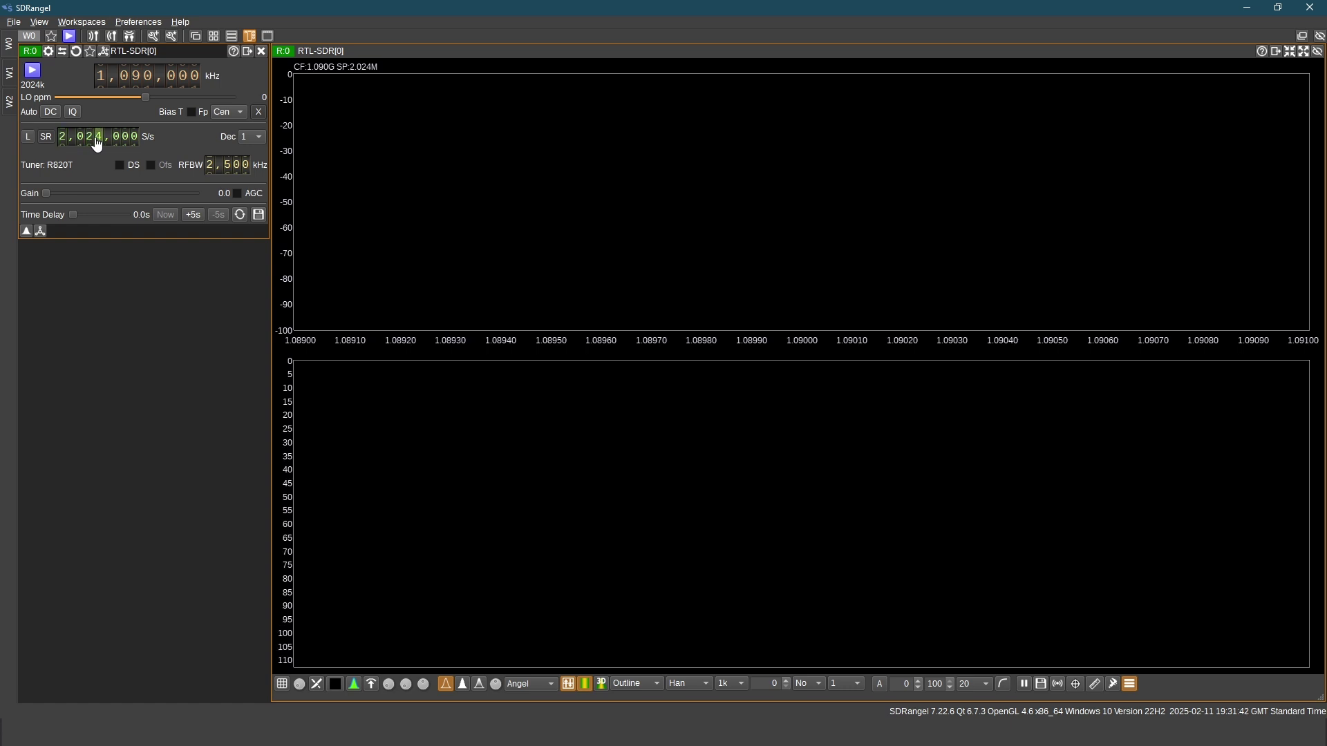
scroll(90, 143, up, 2)
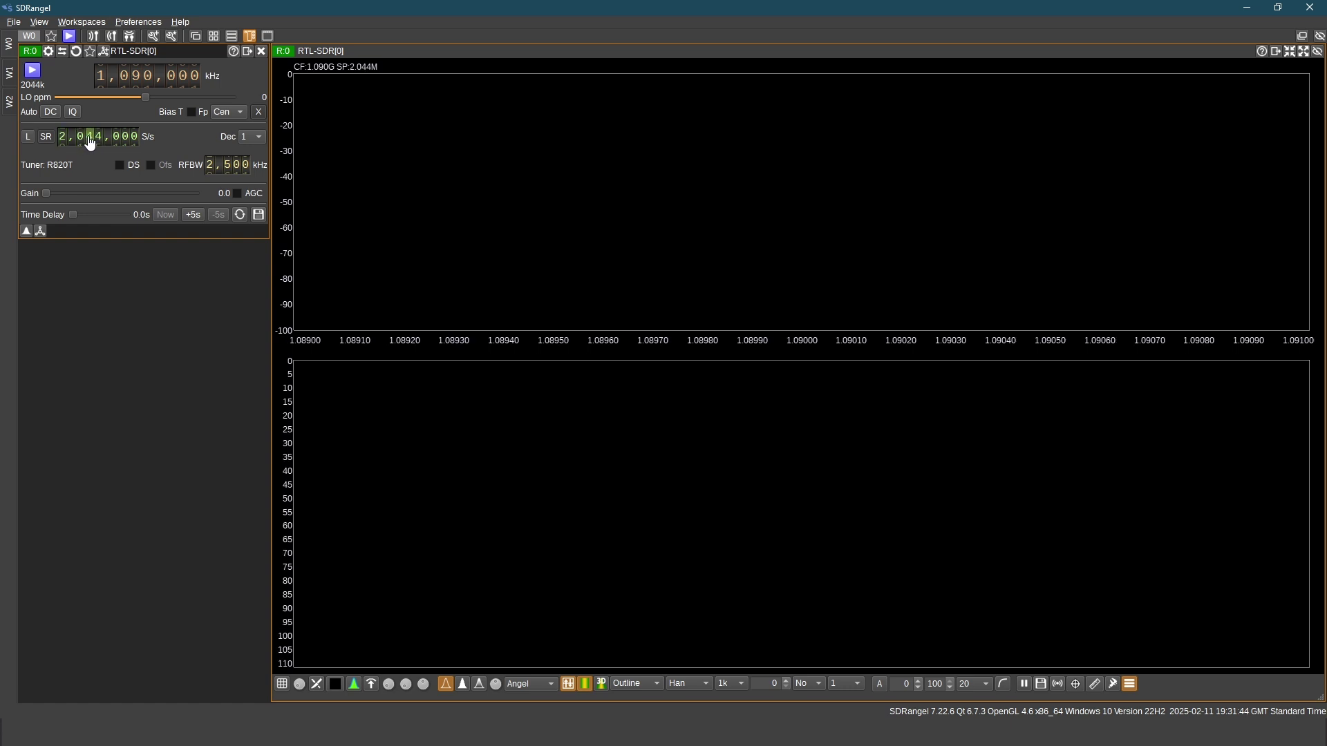
scroll(99, 144, up, 1)
scroll(98, 143, up, 3)
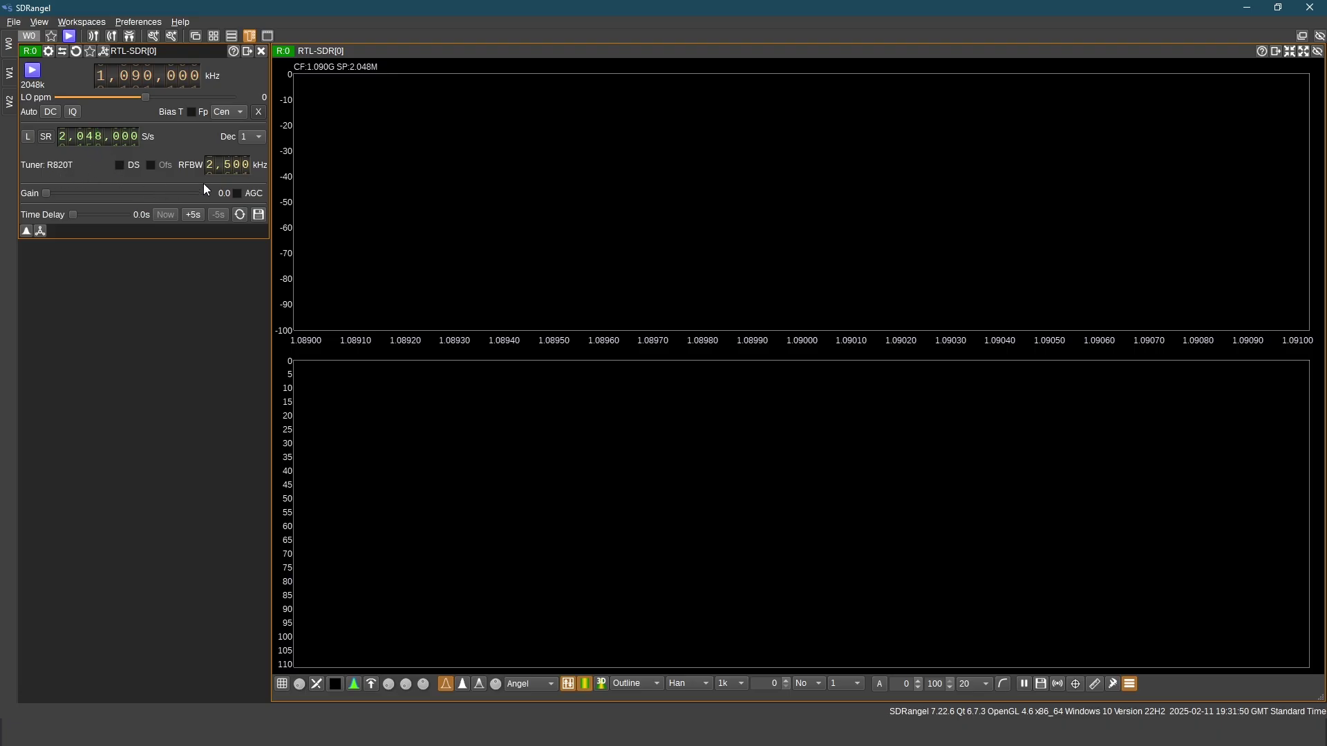
Set the RF bandwidth to 2,600 kHz and raise the gain to 38.6
scroll(229, 177, up, 1)
drag(47, 194, 159, 191)
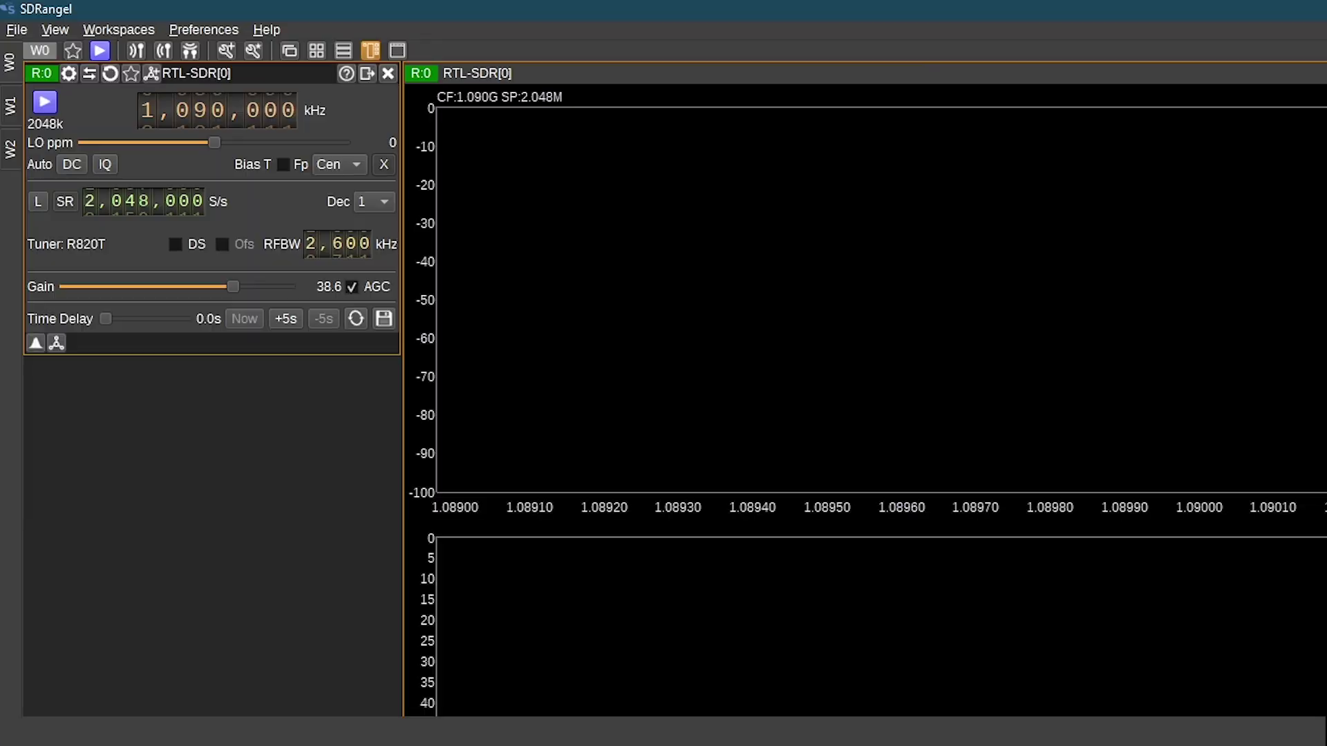
Add an ADS-B Demodulator channel to the RTL-SDR receiver
click(154, 74)
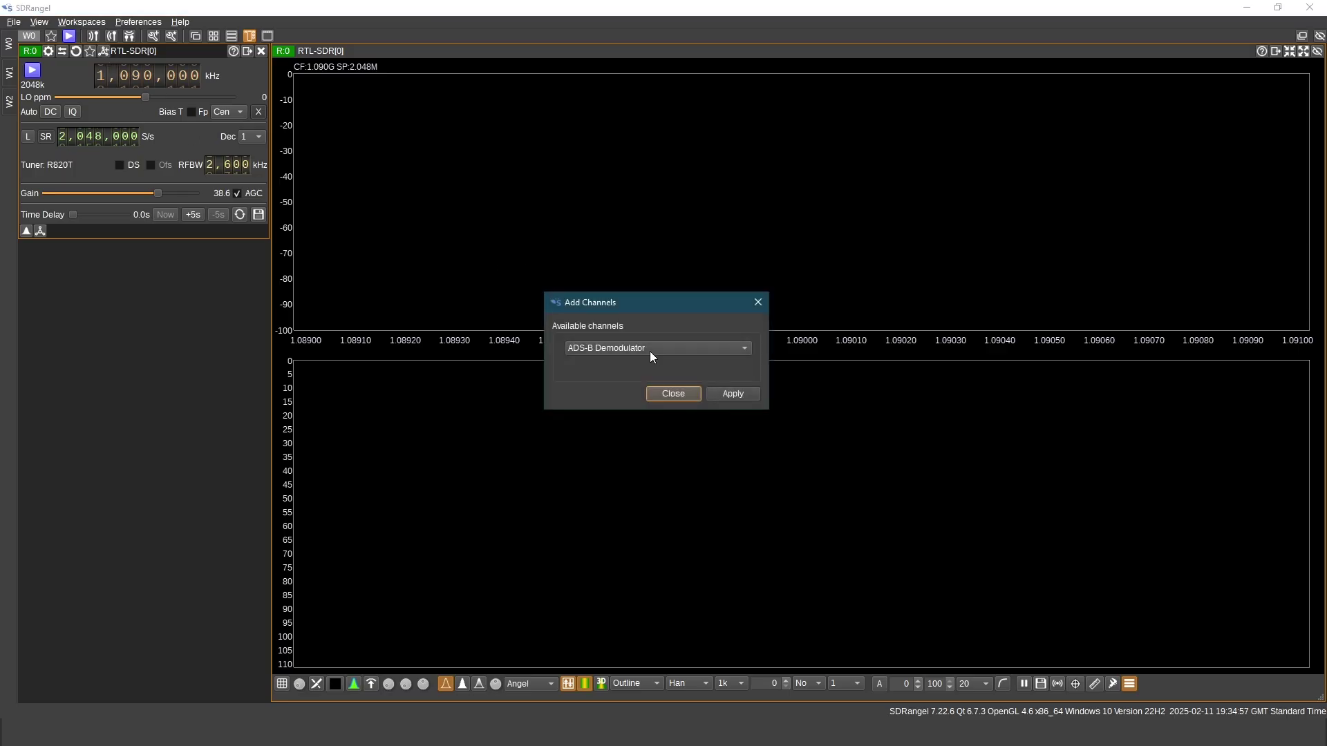
click(698, 350)
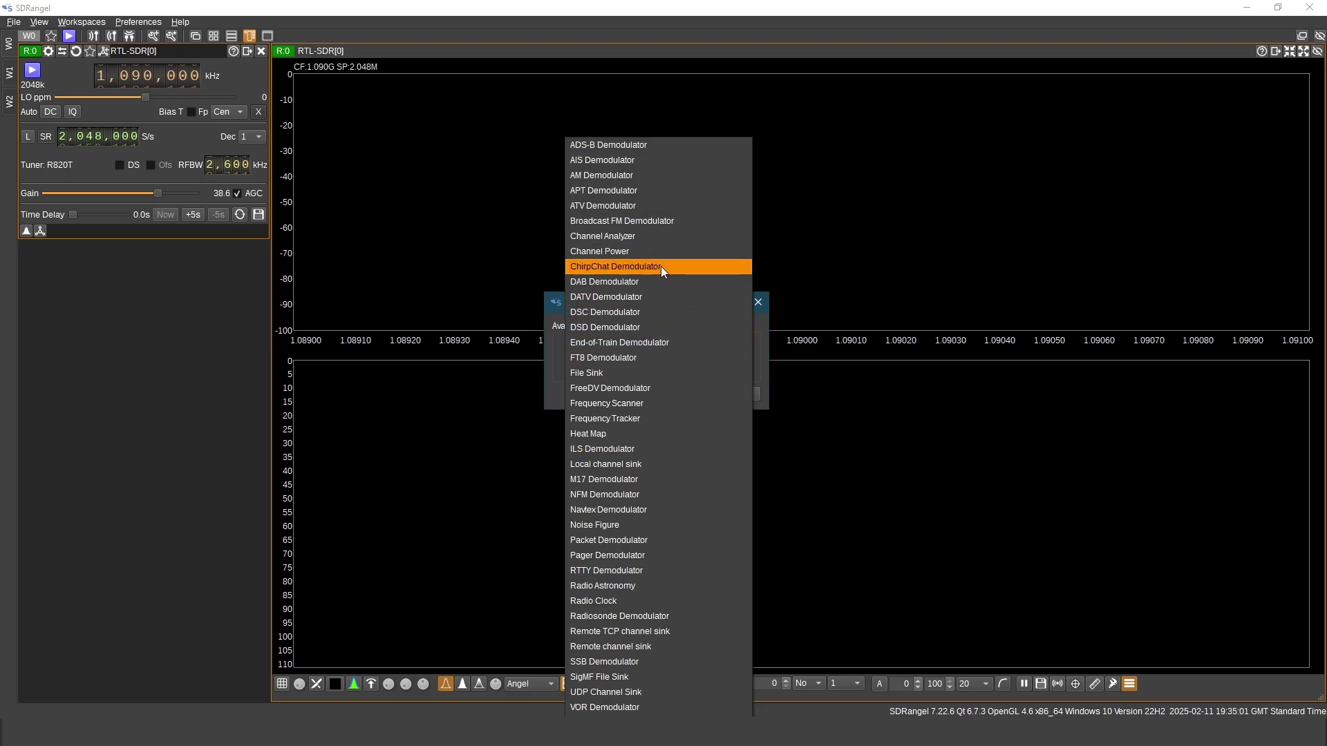
click(702, 144)
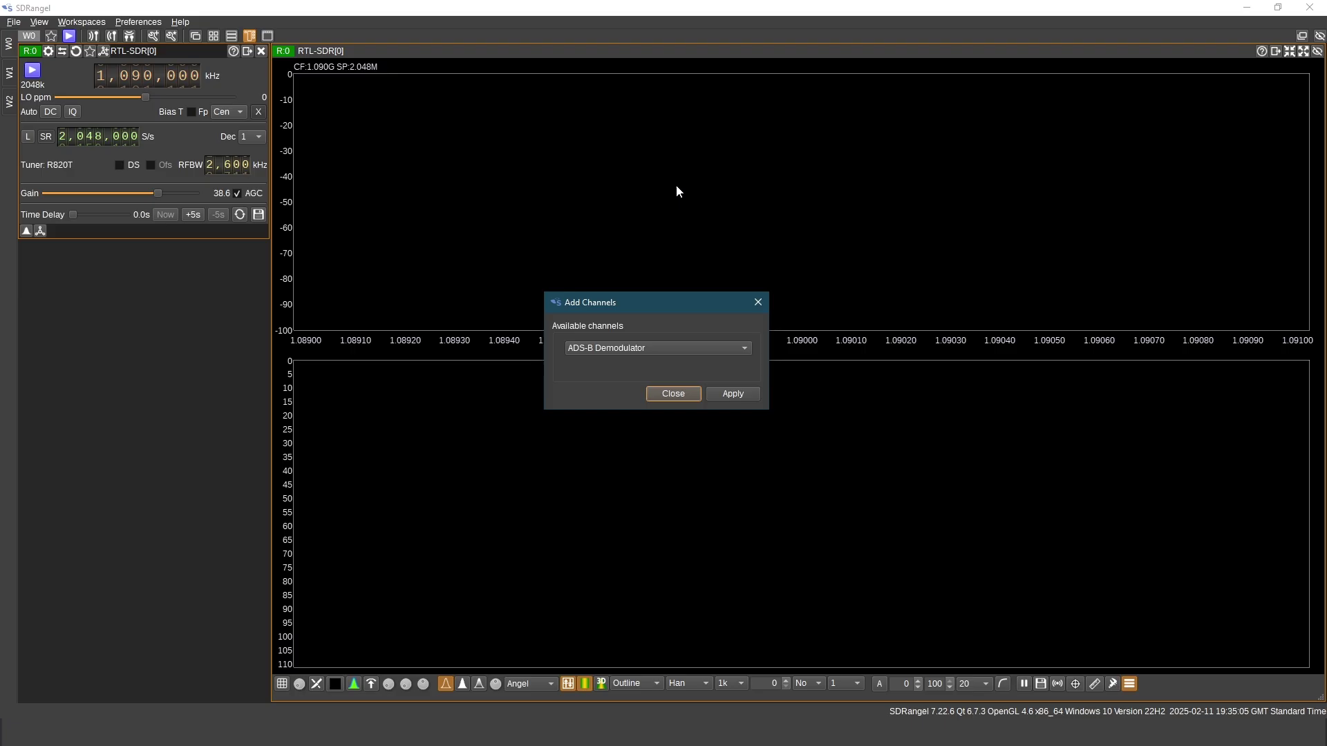
click(724, 396)
click(724, 395)
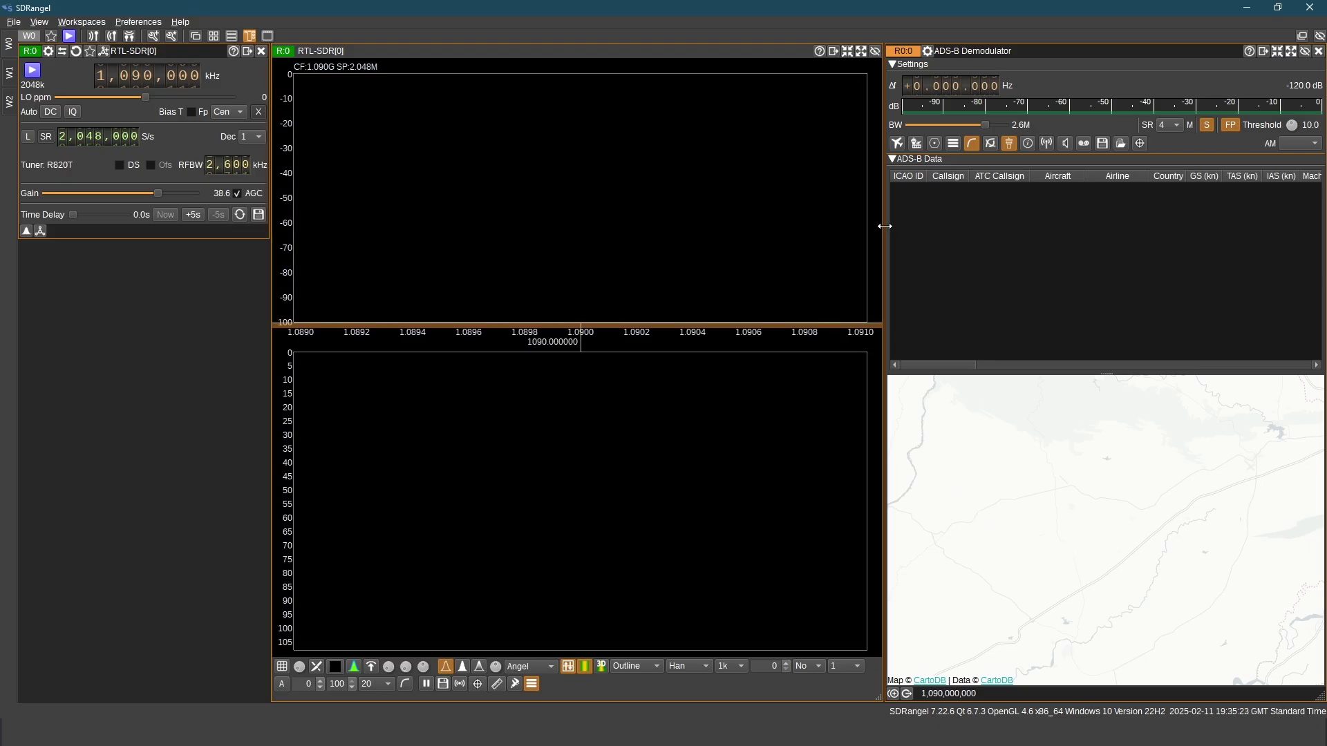
Widen the ADS-B panel over the spectrum and pan the aircraft map to another area
drag(884, 226, 622, 226)
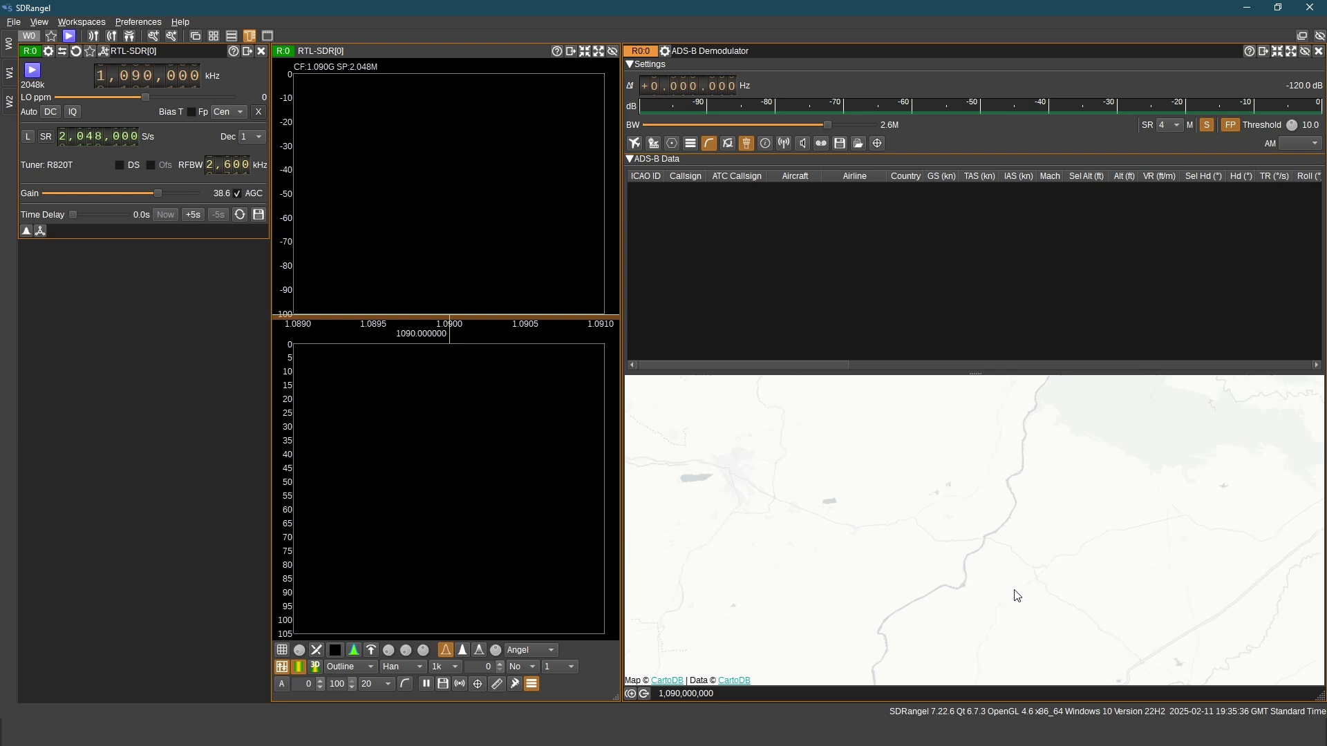
drag(1031, 616, 856, 429)
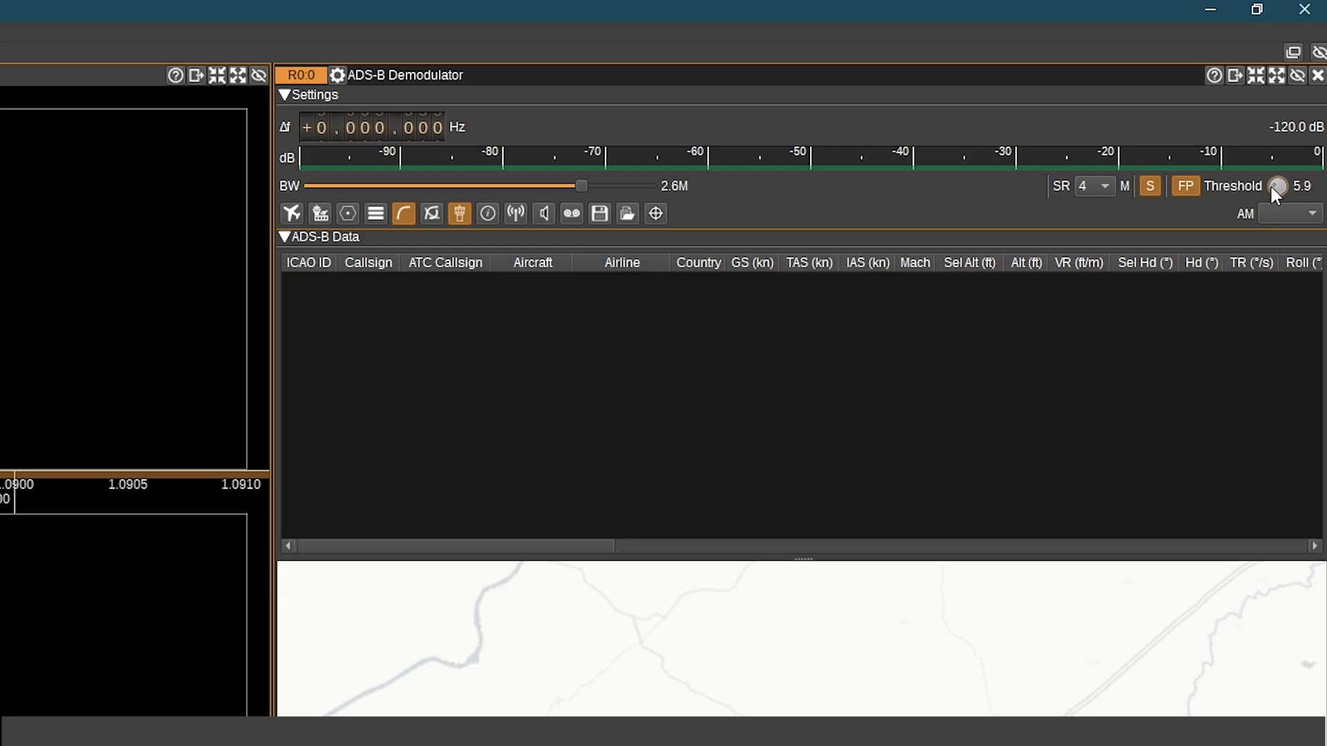
Turn the ADS-B Threshold knob down from 5.9 to 5.0
scroll(1276, 188, down, 2)
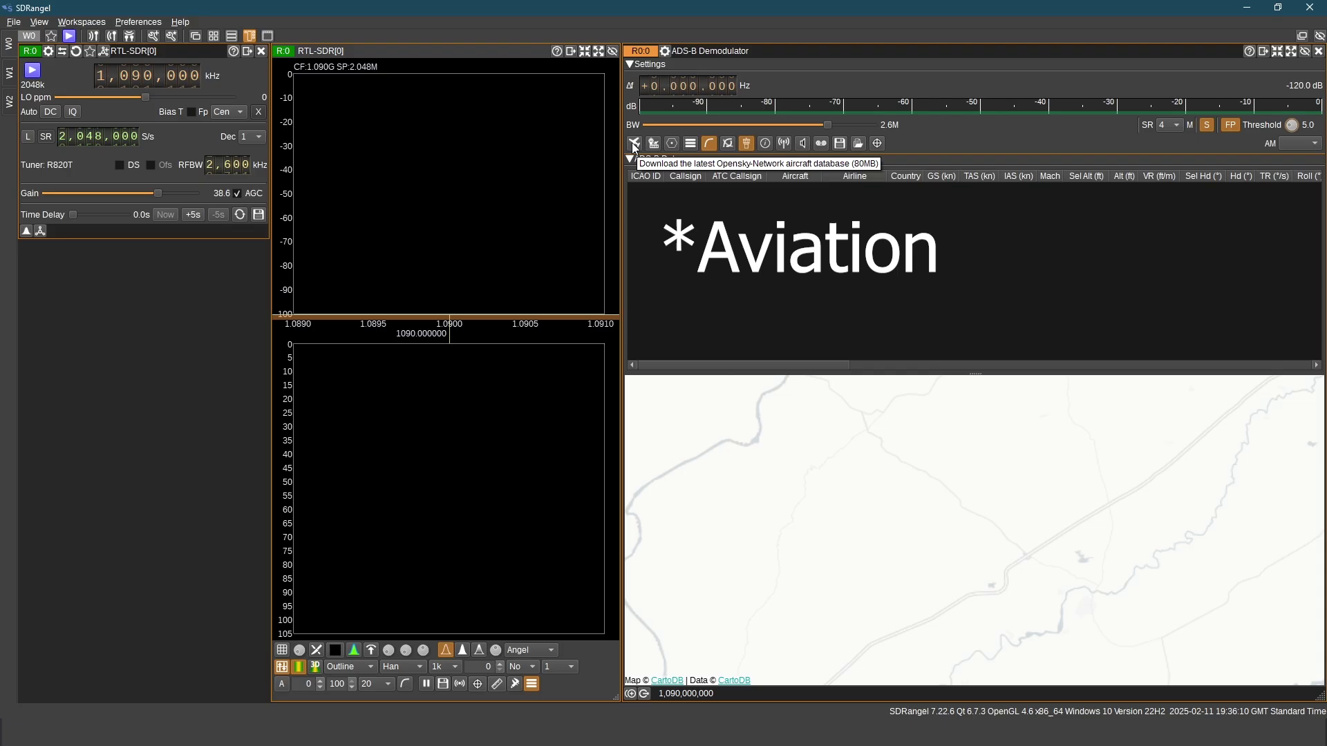
Fetch the latest Opensky-Network aircraft database for the ADS-B Demodulator
click(633, 142)
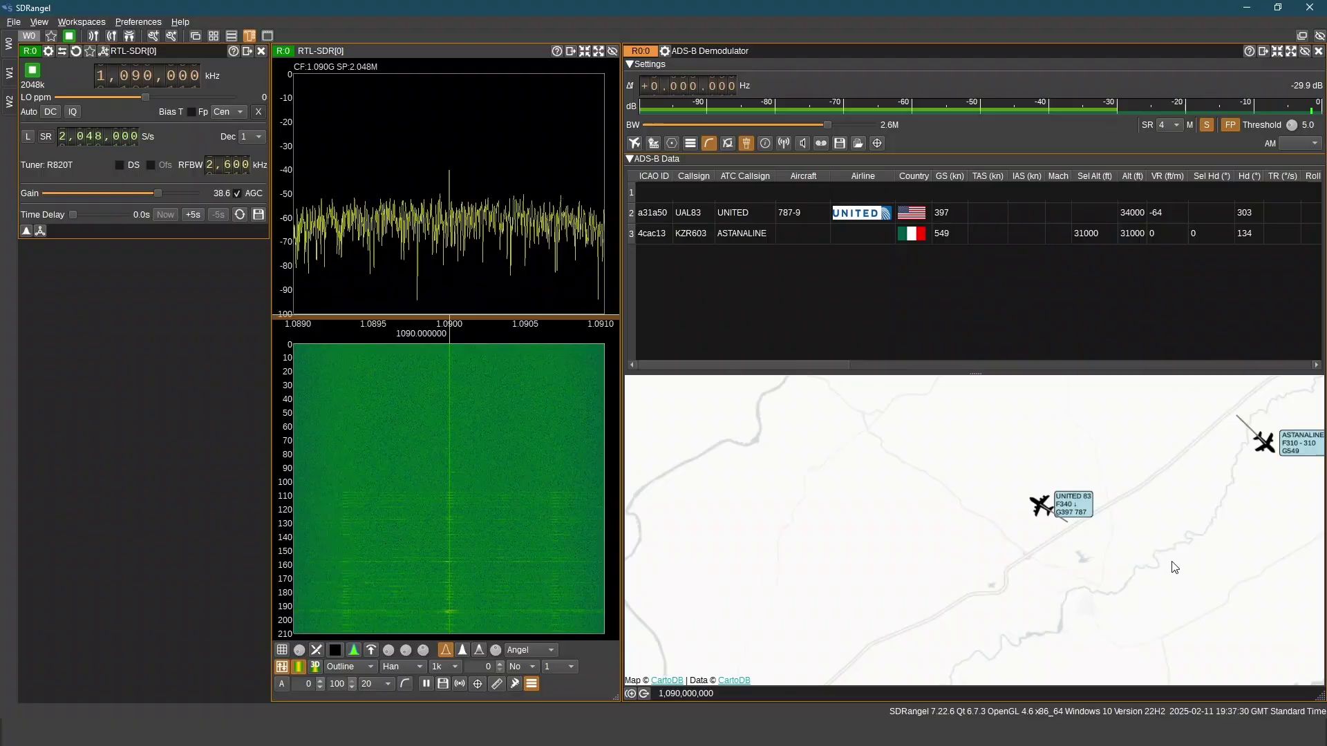
Centre UAL83 and KZR603 on the map, select ASTANALINE and expand the UNITED 83 label
drag(1173, 562, 963, 542)
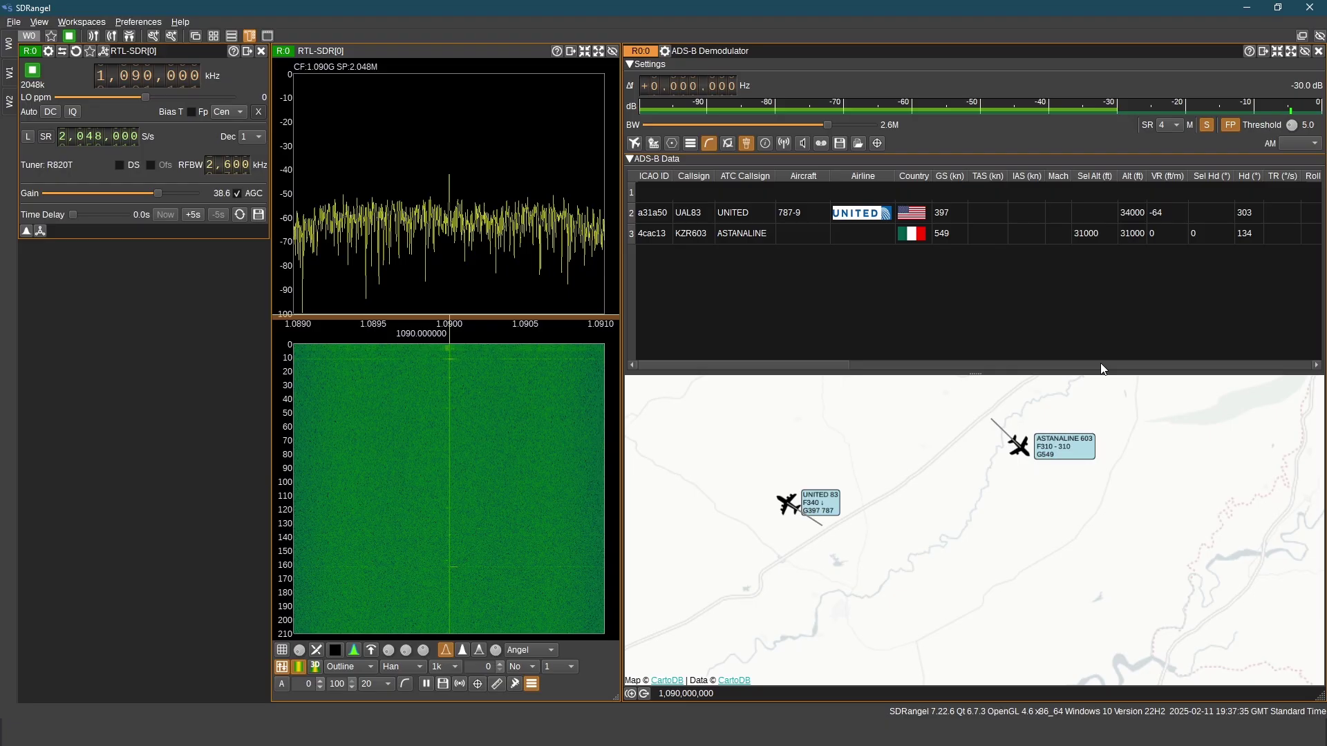
click(1100, 482)
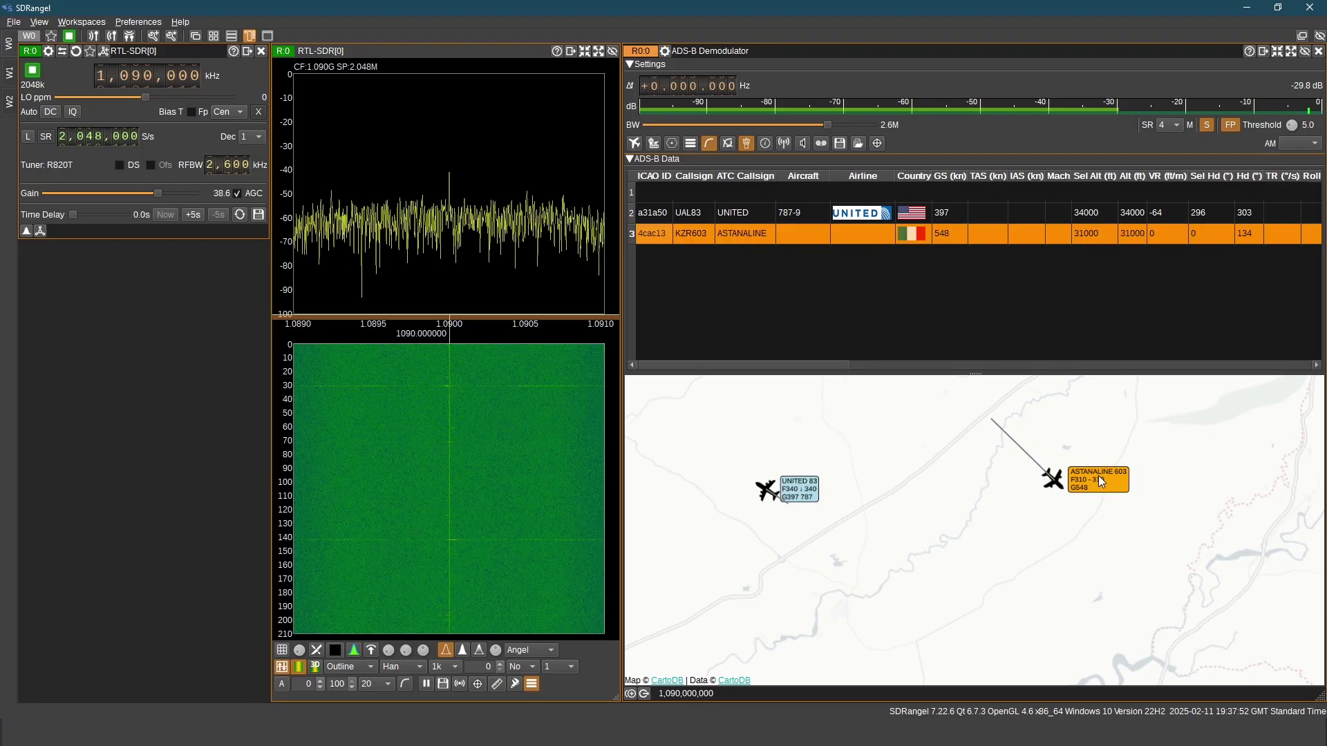
click(991, 448)
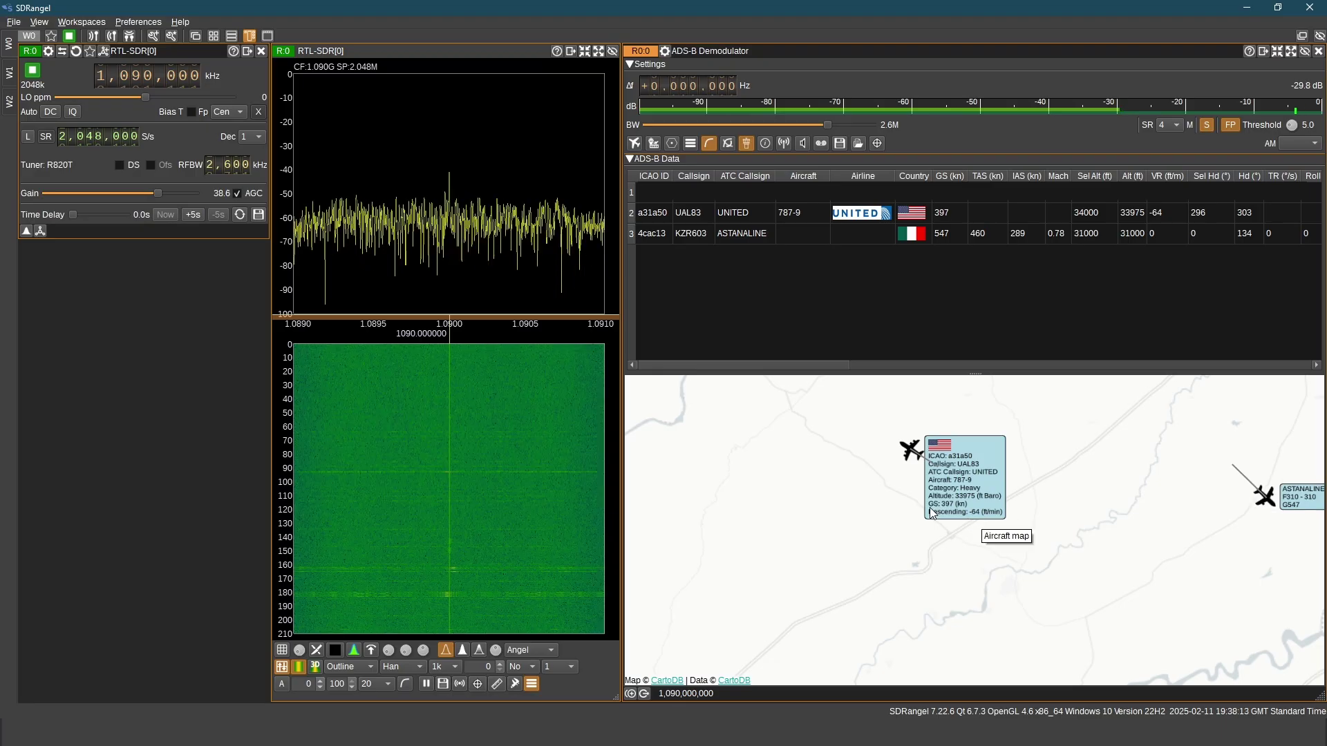
Select UAL83 and view its Planespotters photo, then view KZR603's photo page
click(988, 211)
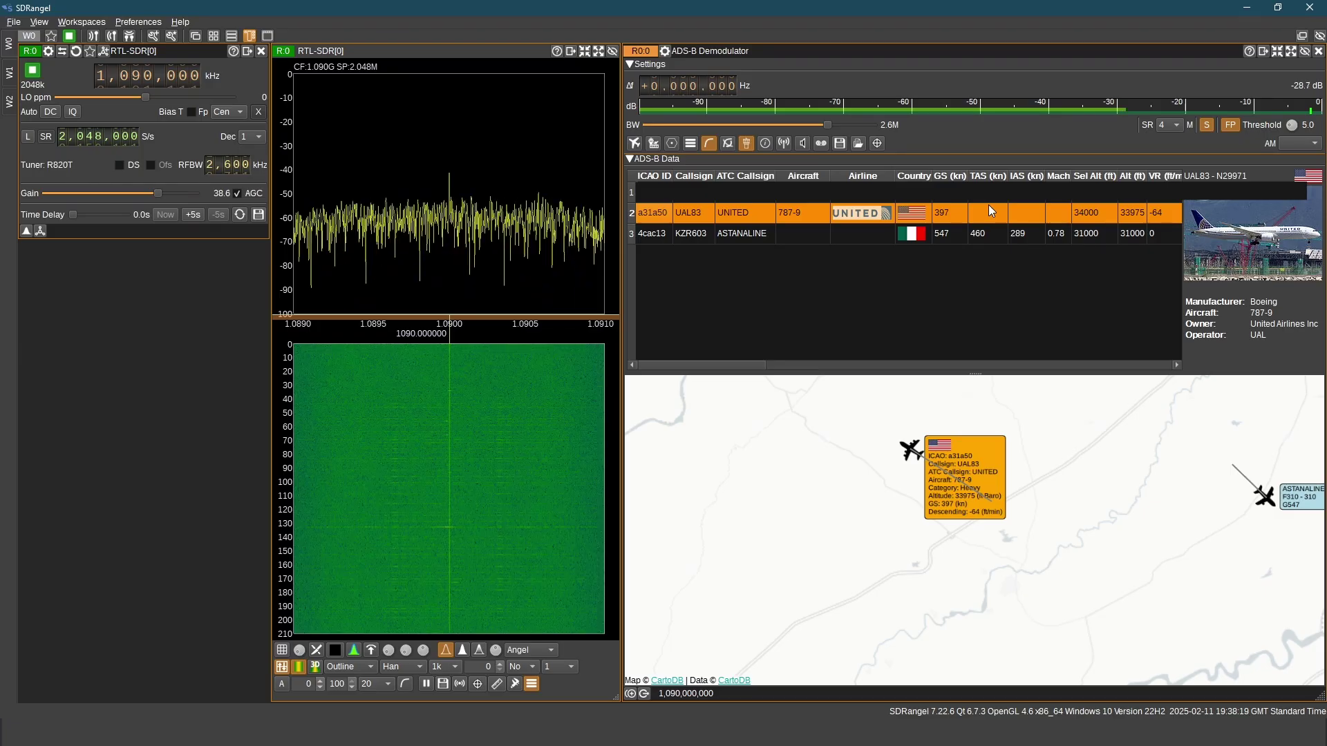
click(1260, 233)
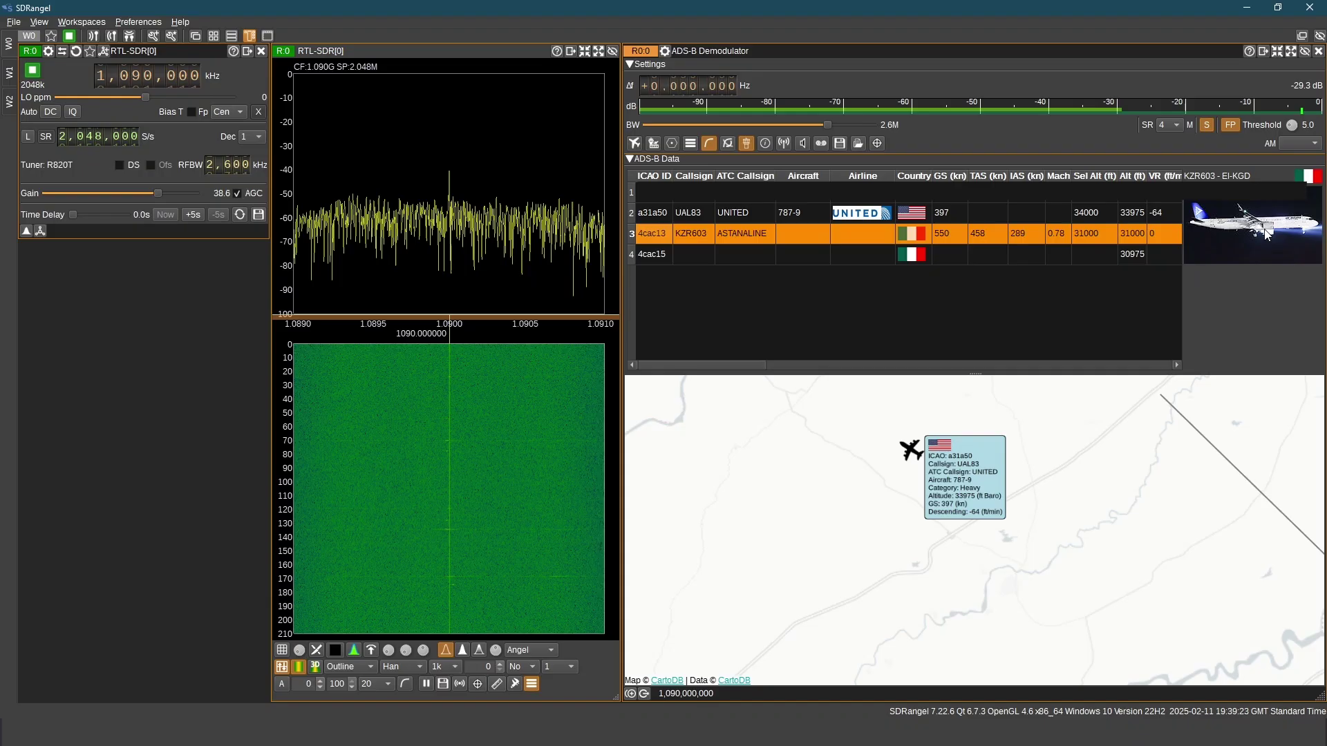
click(1267, 235)
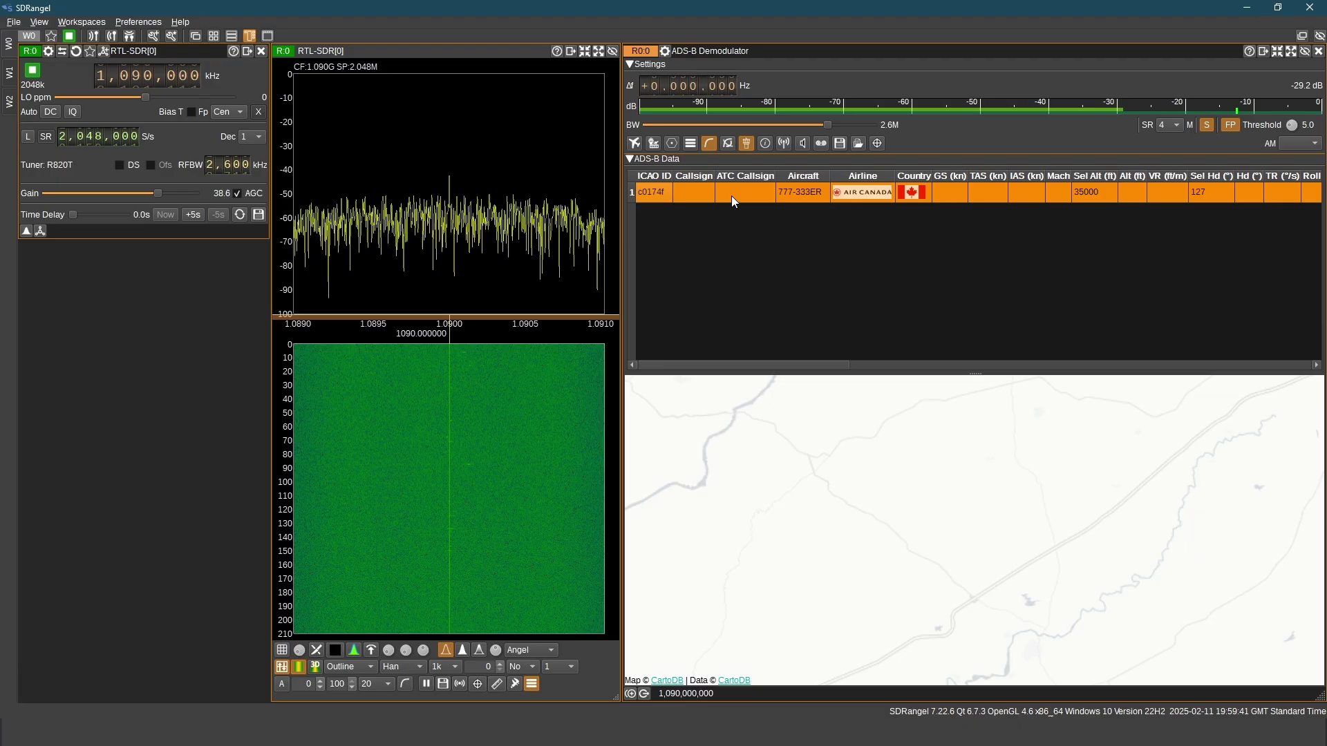
Show the Air Canada 777-333ER's details and open its C-FIVM Planespotters photo page
click(744, 191)
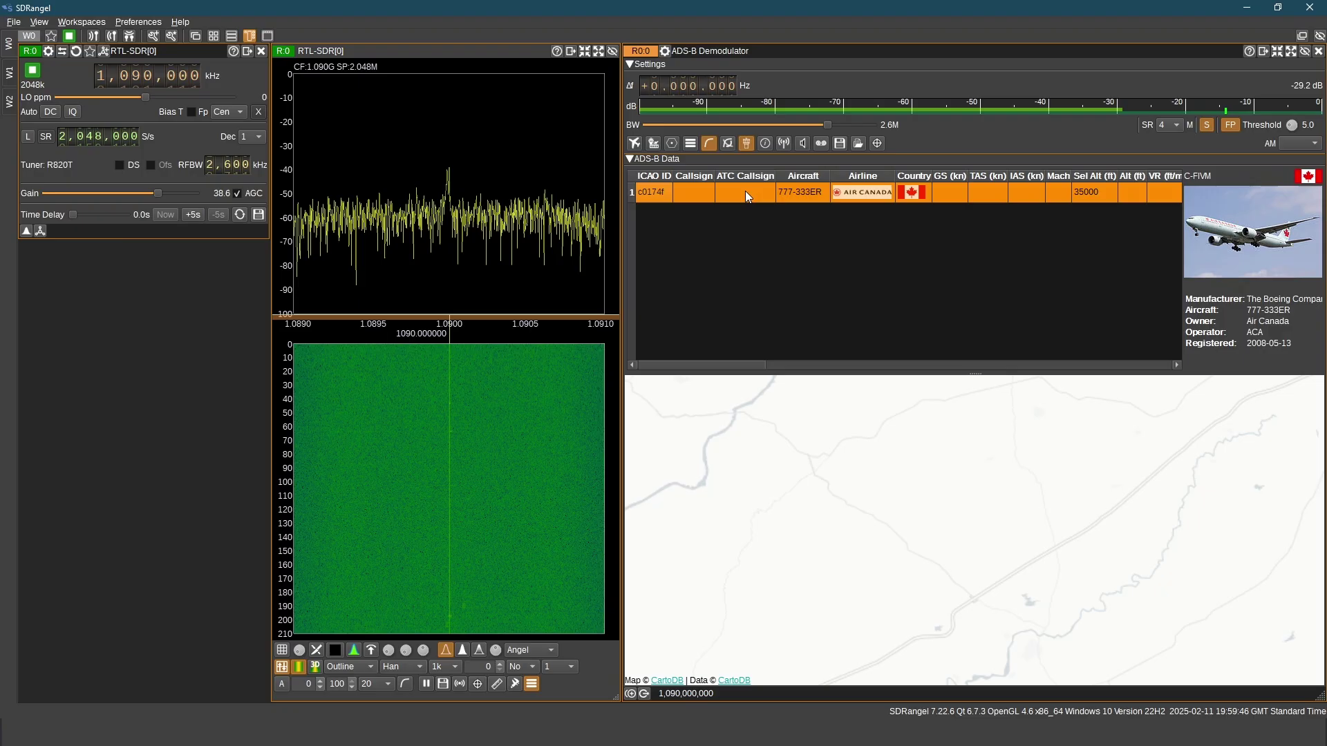
click(1278, 237)
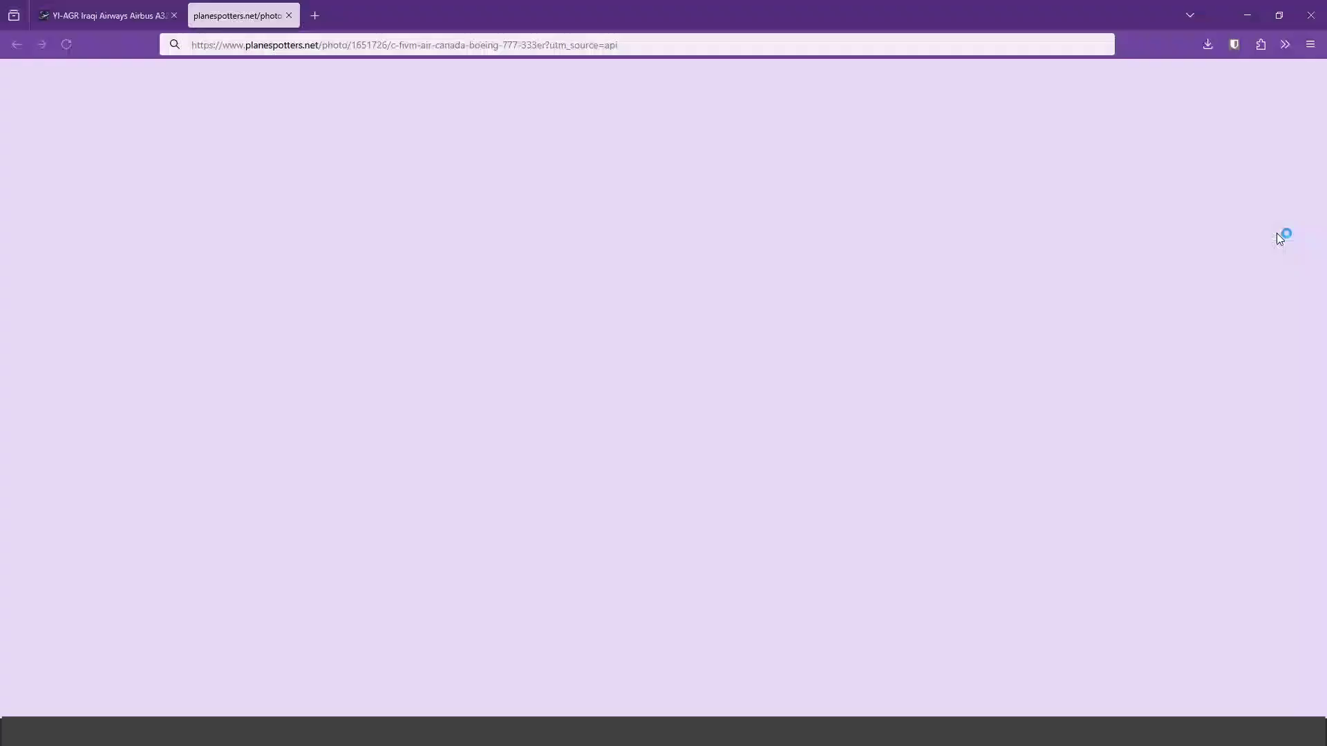
Scroll through the C-FIVM Boeing 777-333ER photo page, then minimize the browser
scroll(862, 430, down, 2)
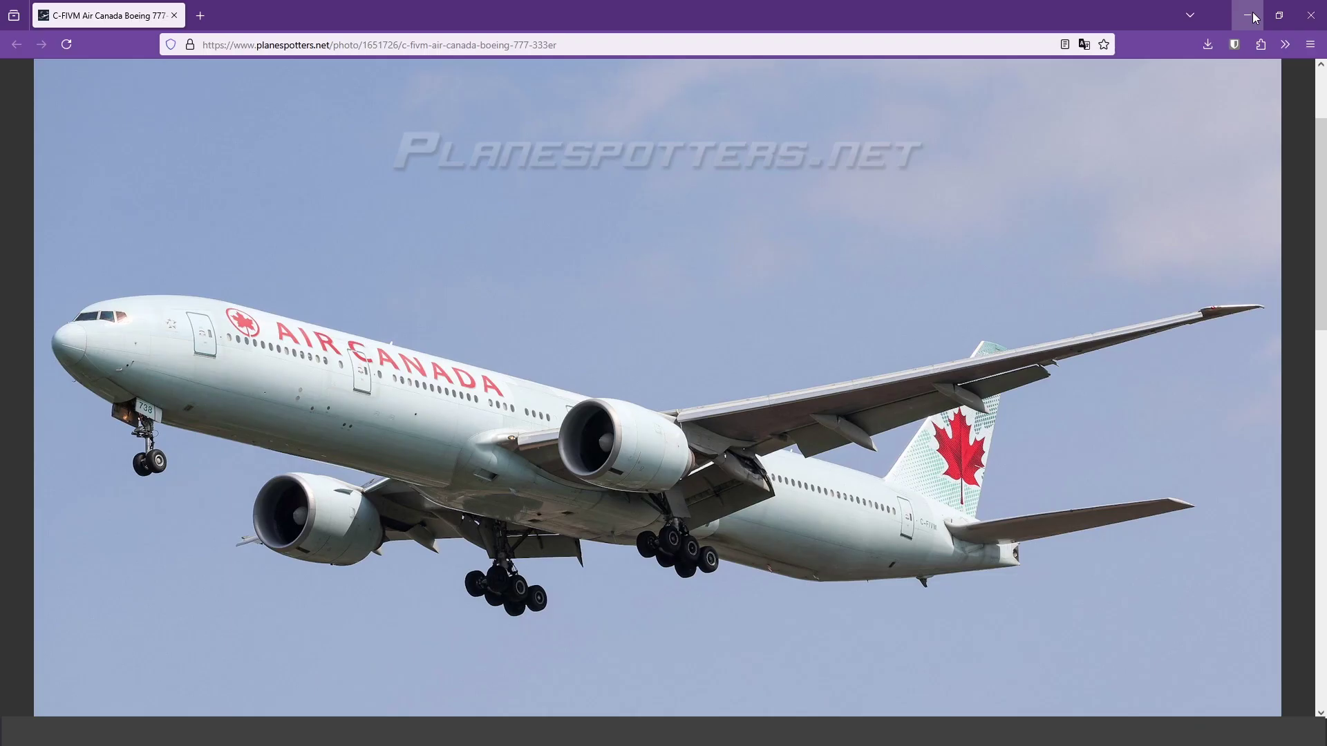
click(1254, 12)
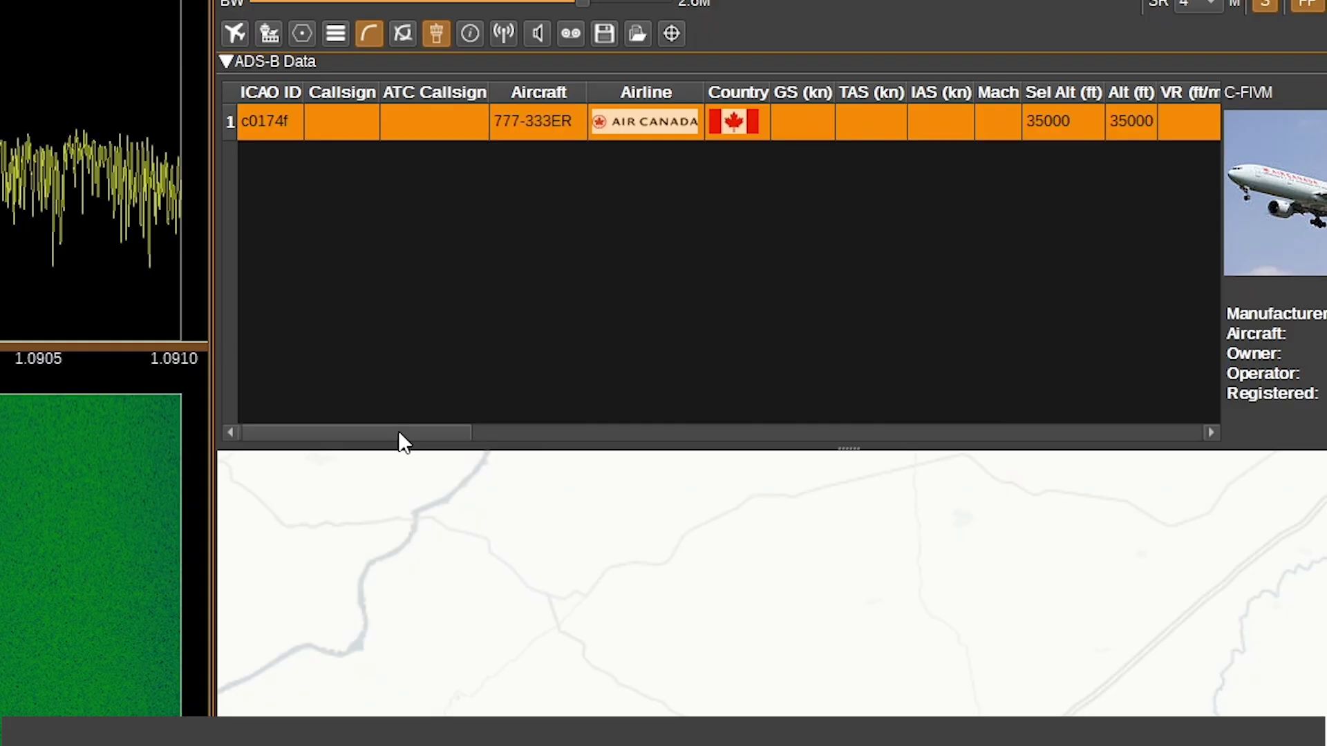
Shift the ADS-B table right to check heading columns, then minimize the browser
drag(725, 368, 764, 367)
mouse_move(946, 90)
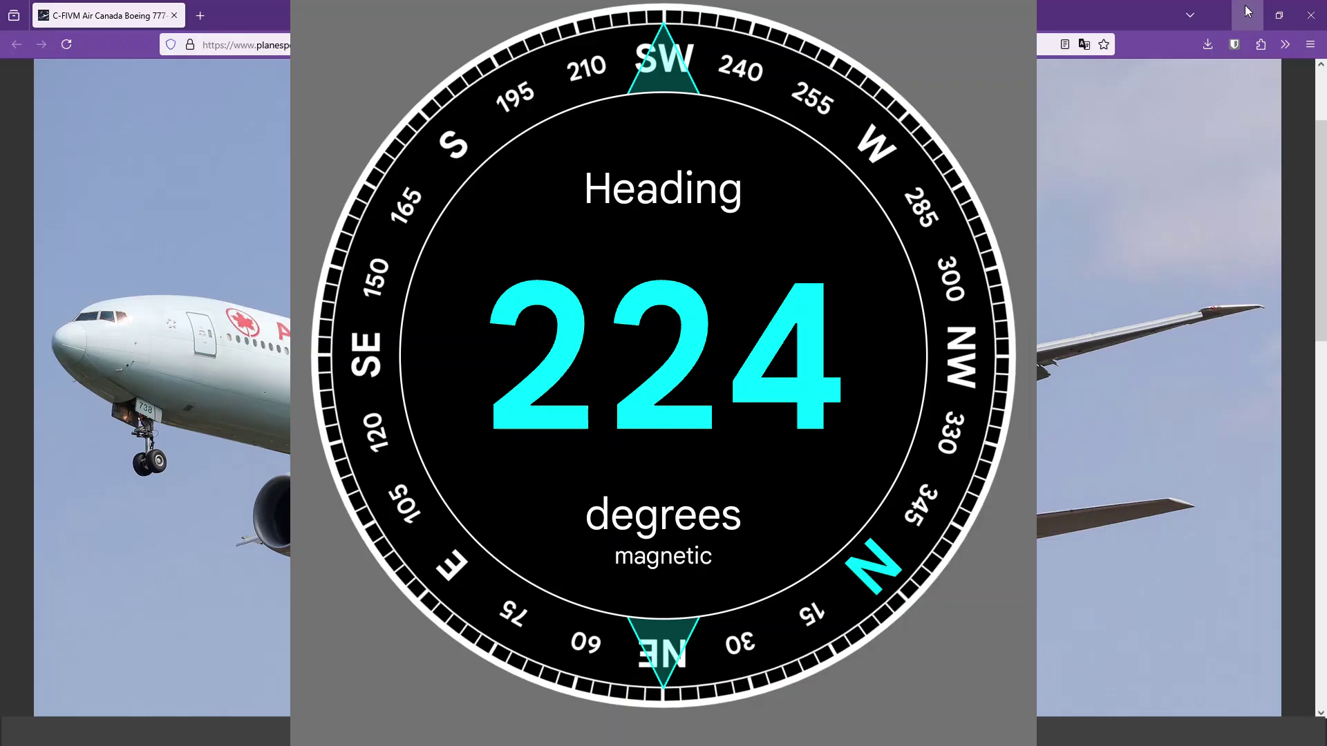
click(1247, 10)
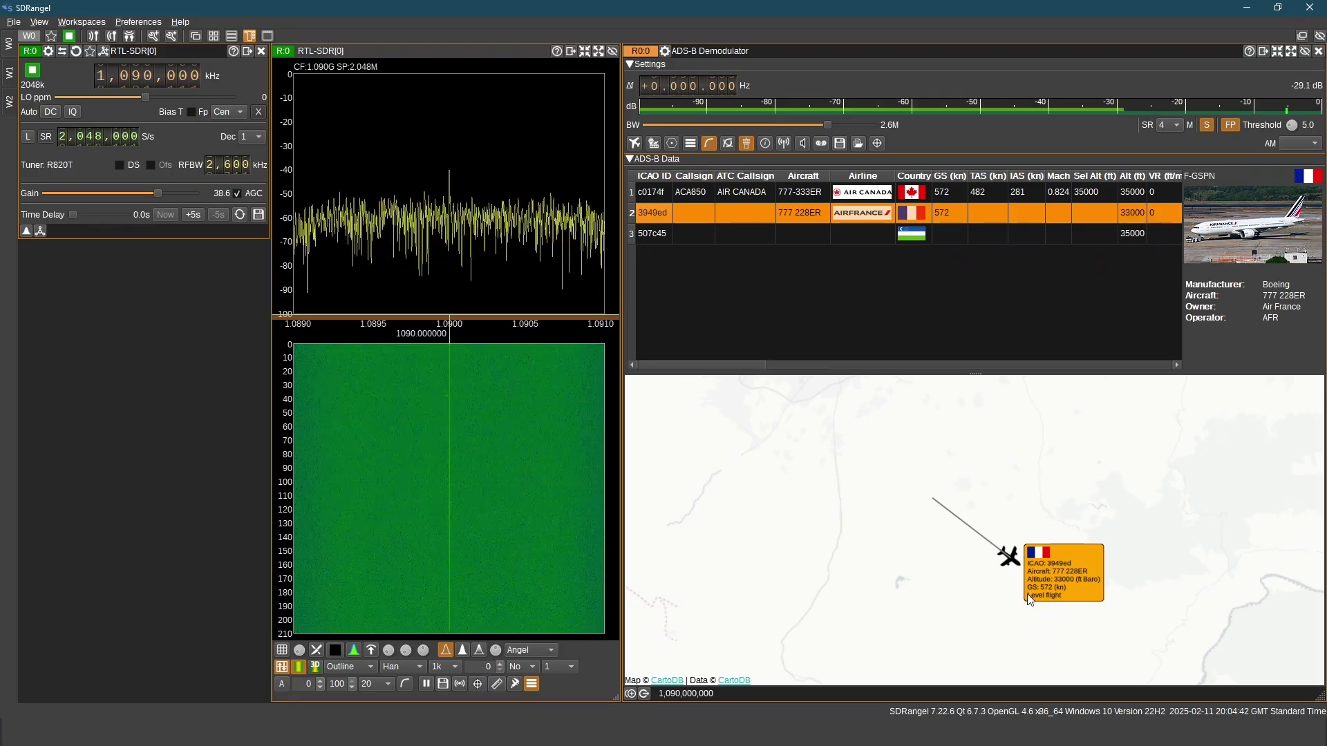
Show aircraft 507c45's details and map label, view its UK67004 Planespotters photo, then return to SDRangel
click(726, 237)
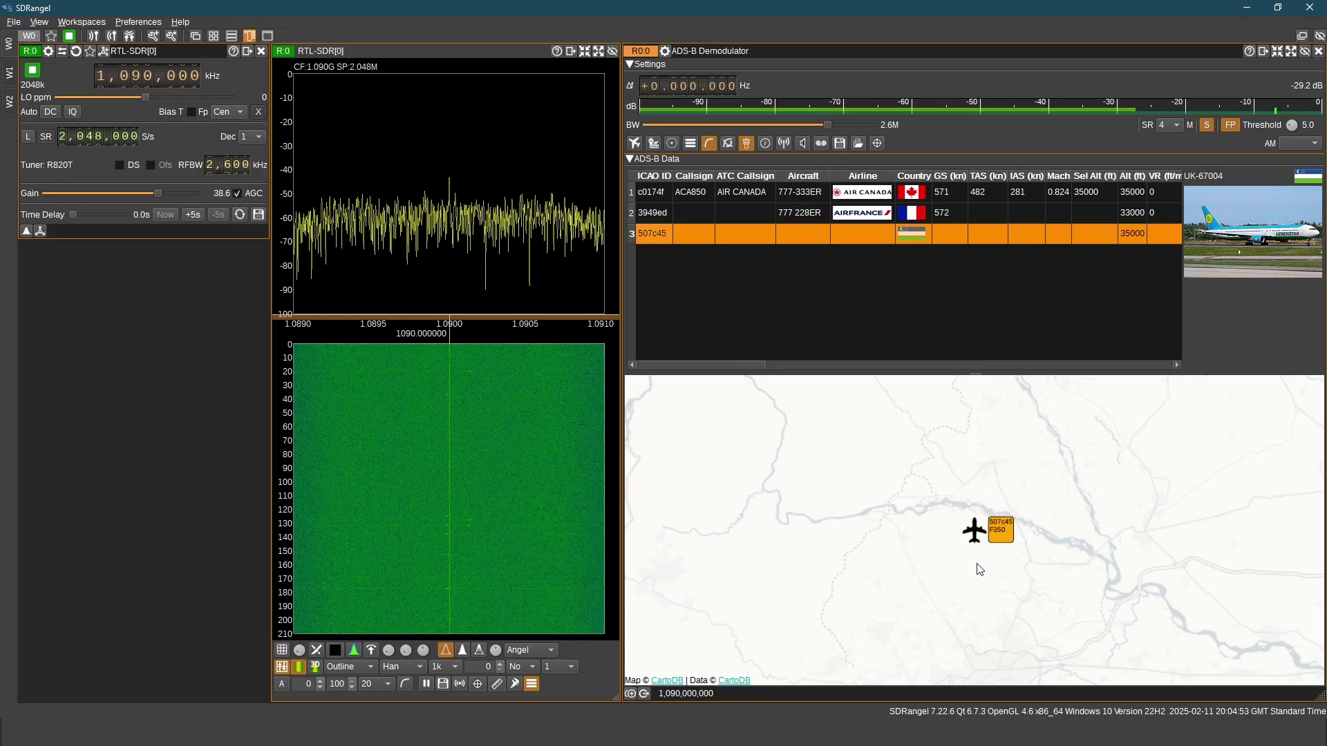
click(975, 530)
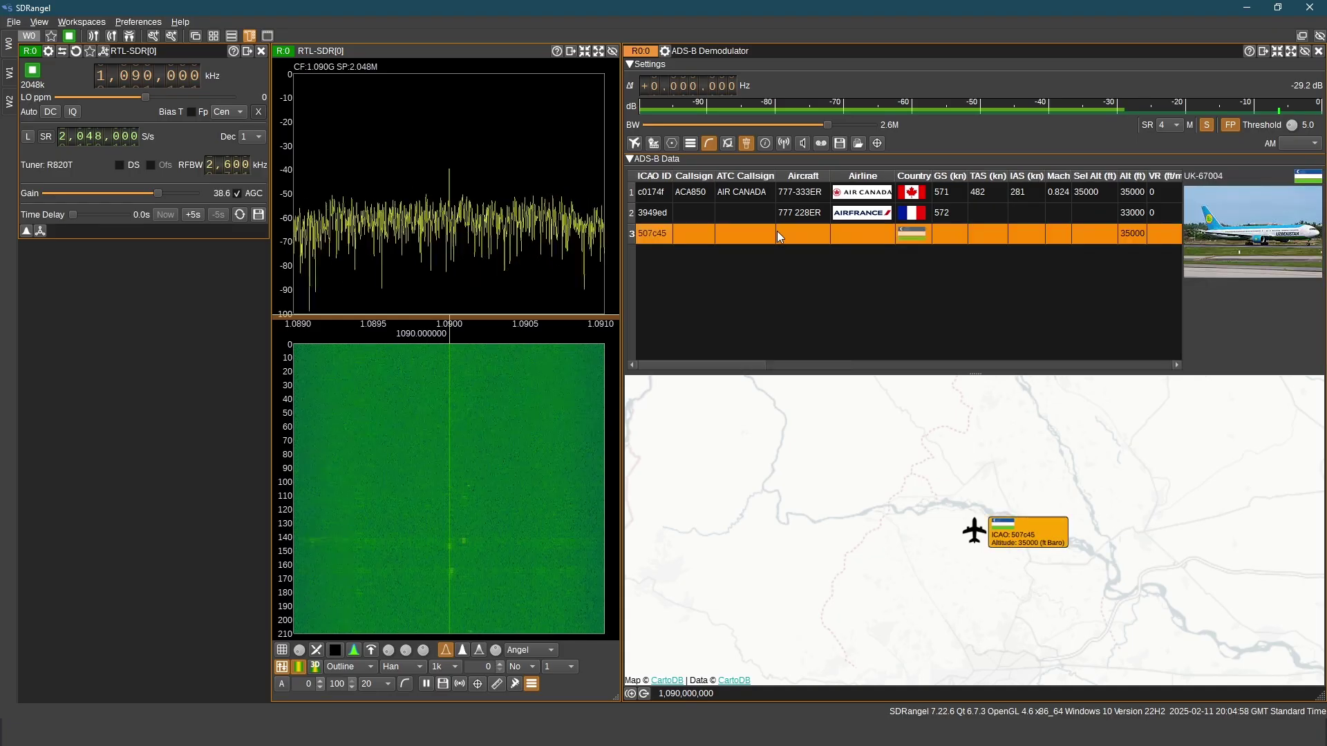
click(1238, 237)
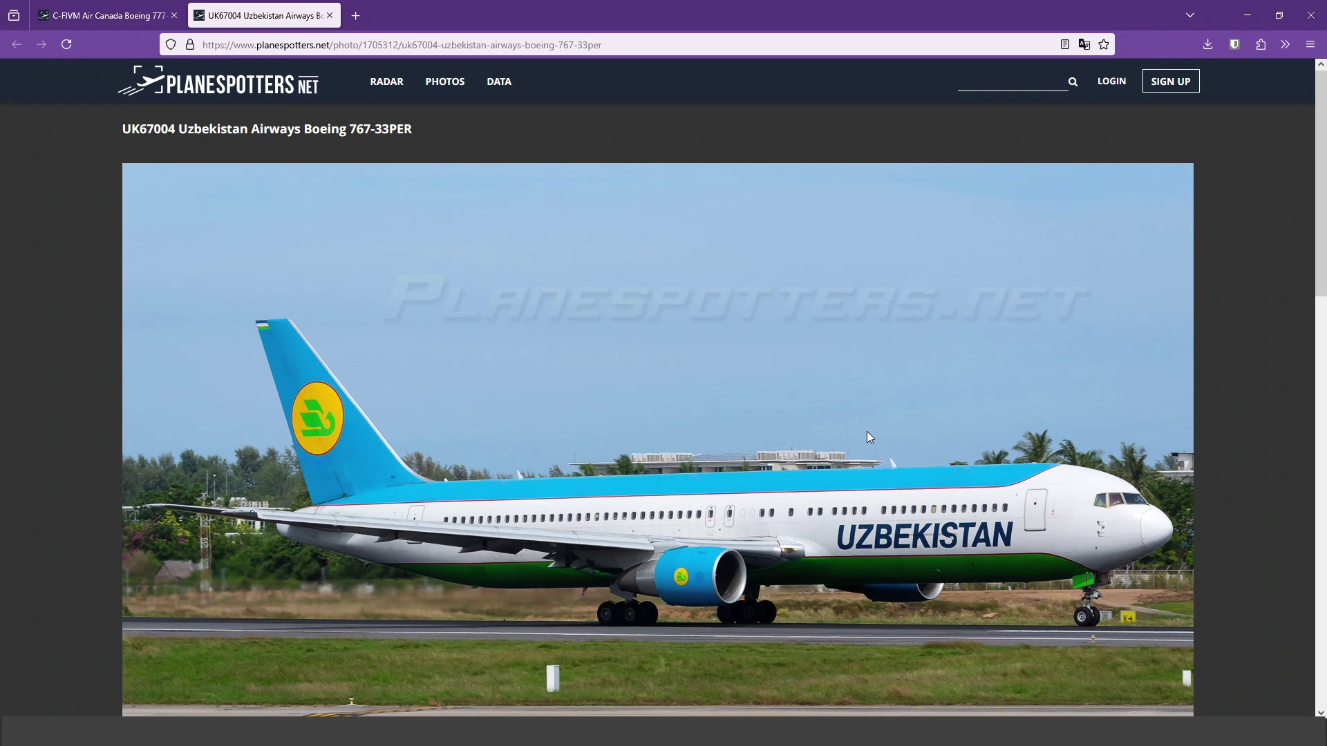
scroll(868, 437, down, 2)
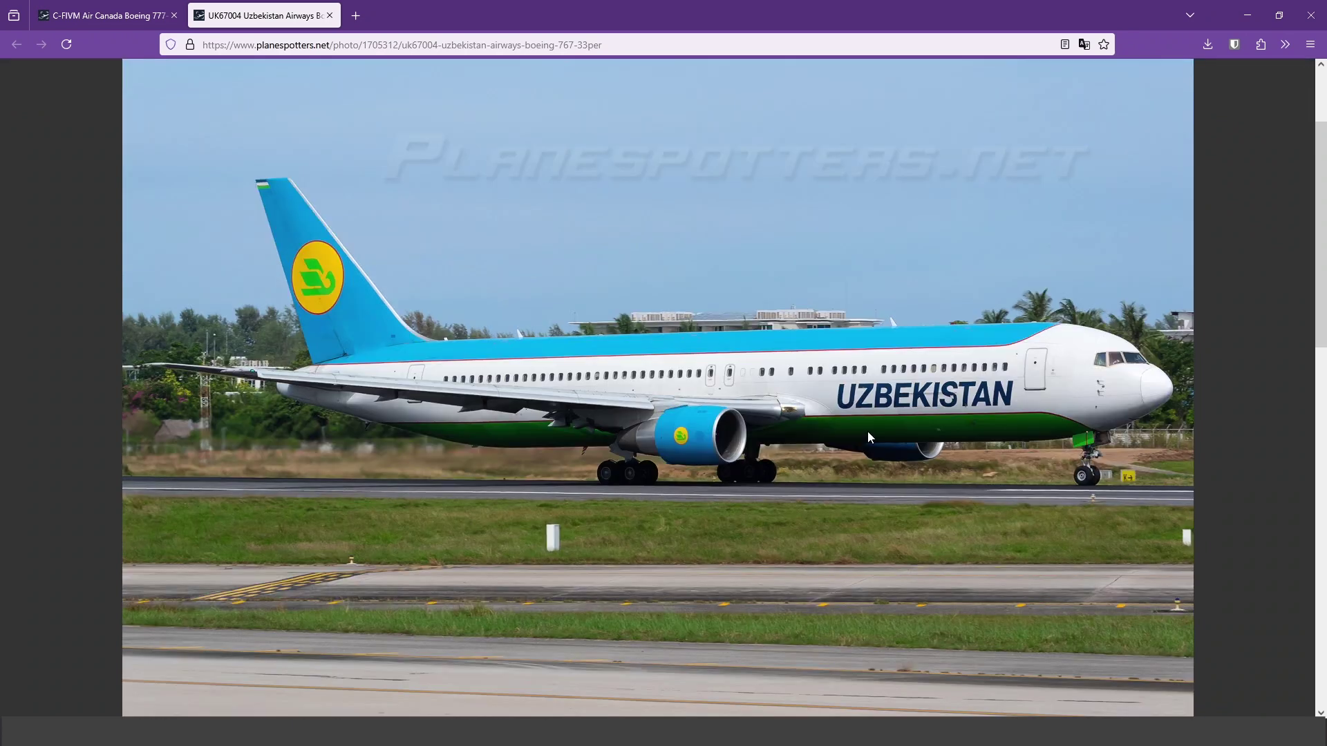
click(1250, 16)
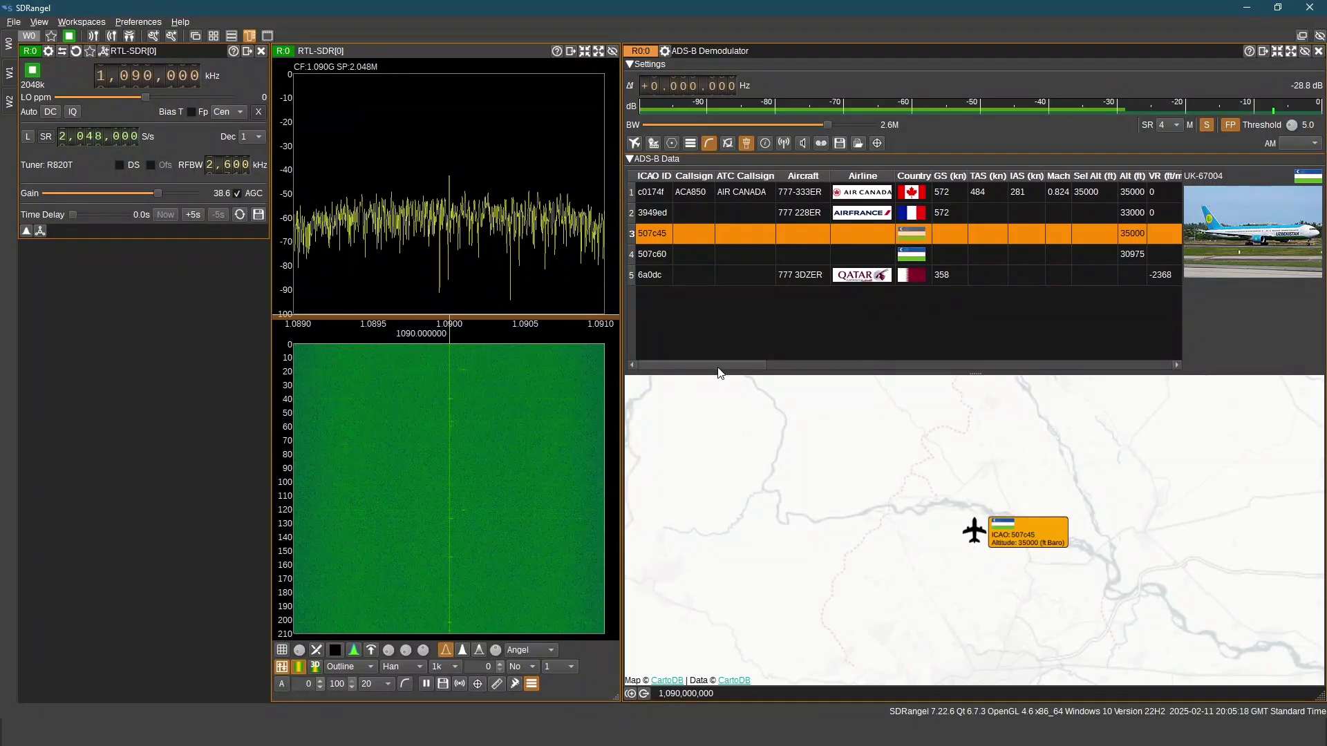
Select aircraft 507c60 to show its photo and UK-32103 details
click(694, 254)
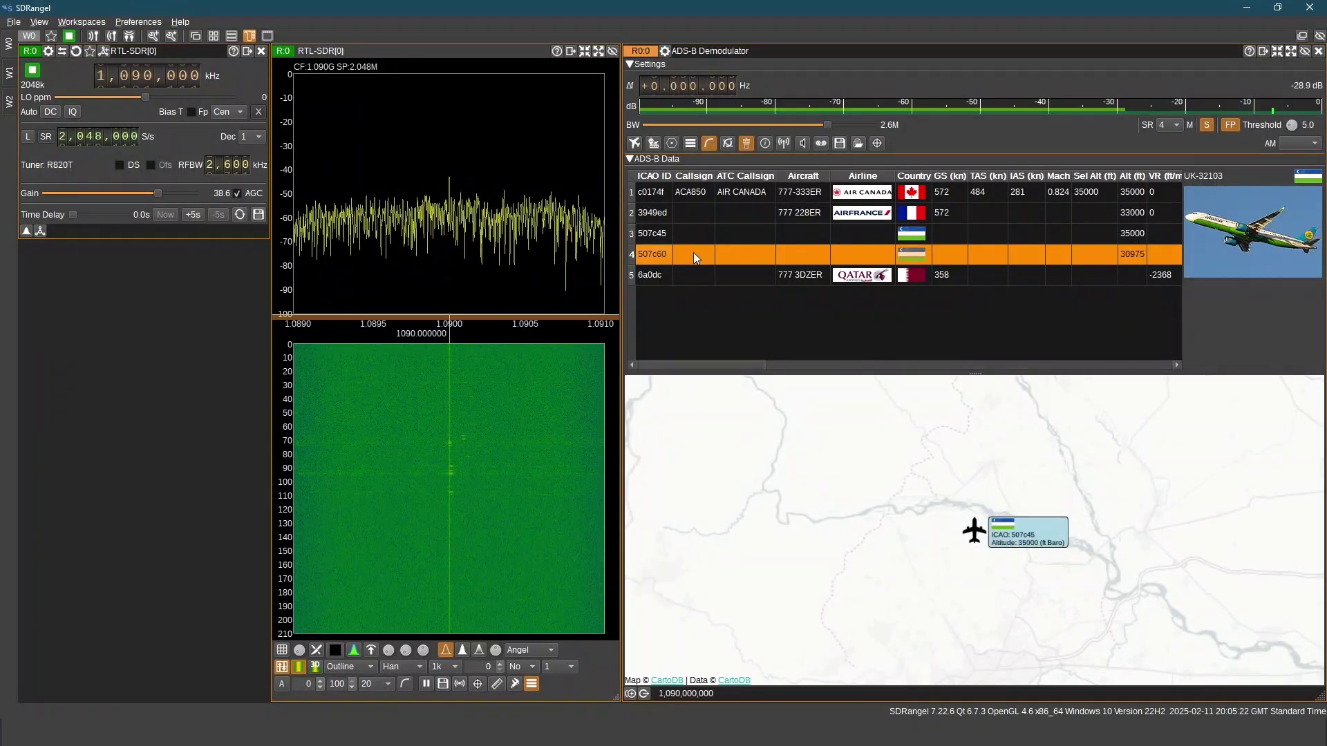